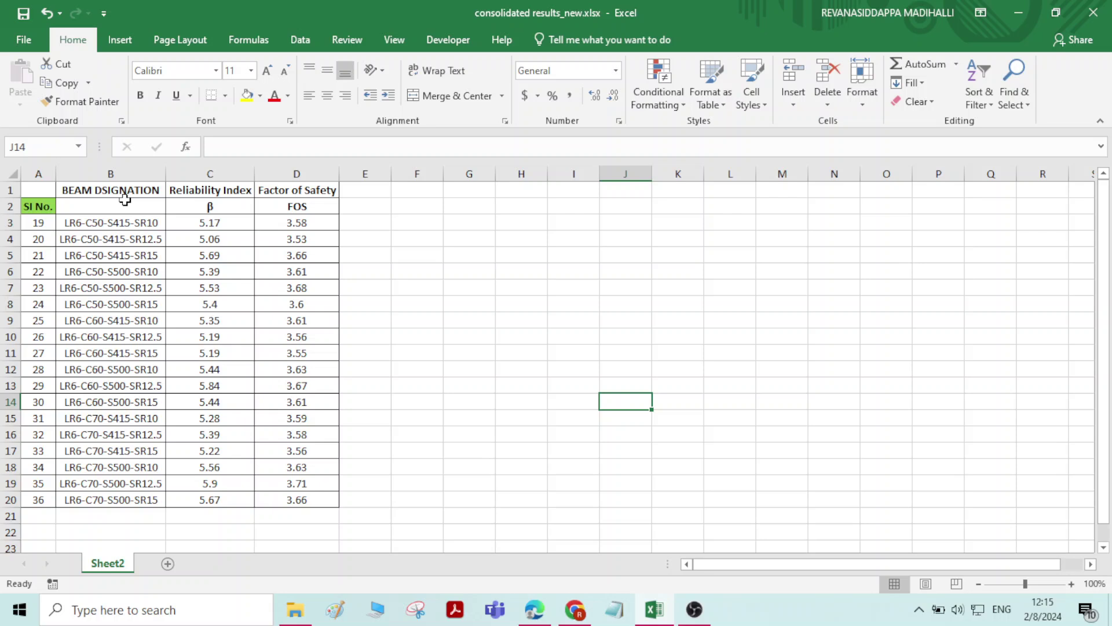
- Examine the beam designation, reliability index and factor of safety columns of the results table
left_click(128, 191)
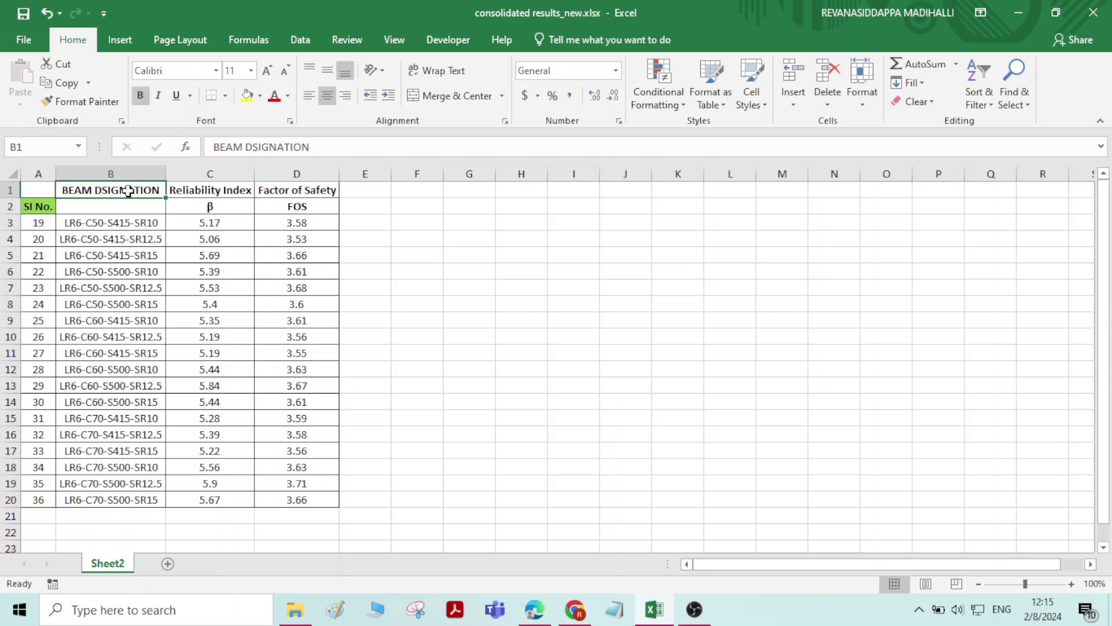
left_click(128, 225)
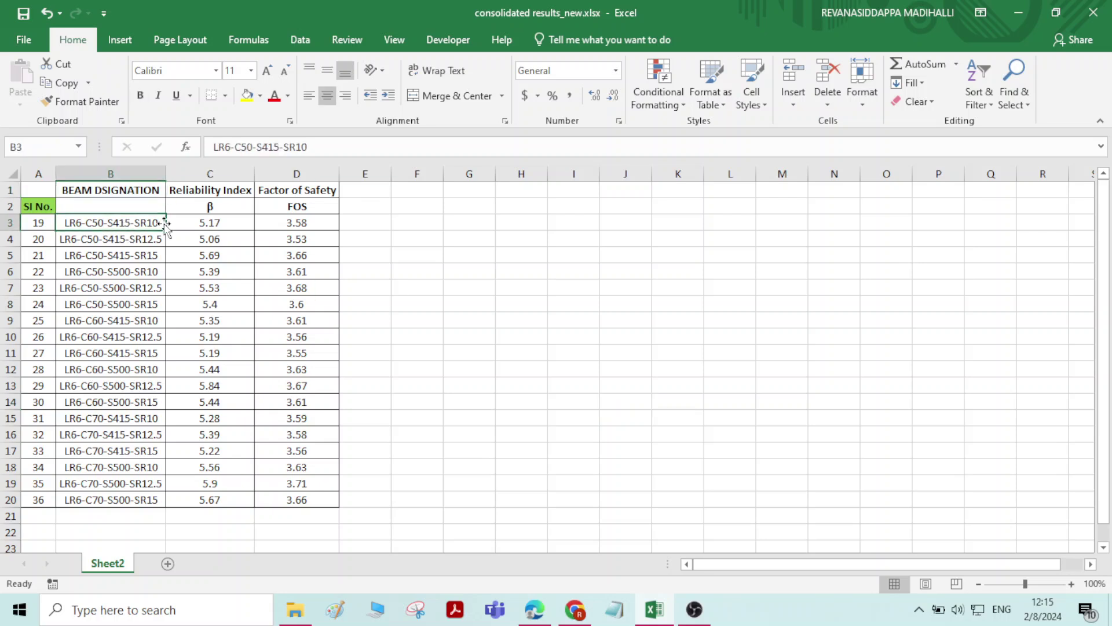
left_click(209, 194)
left_click(288, 193)
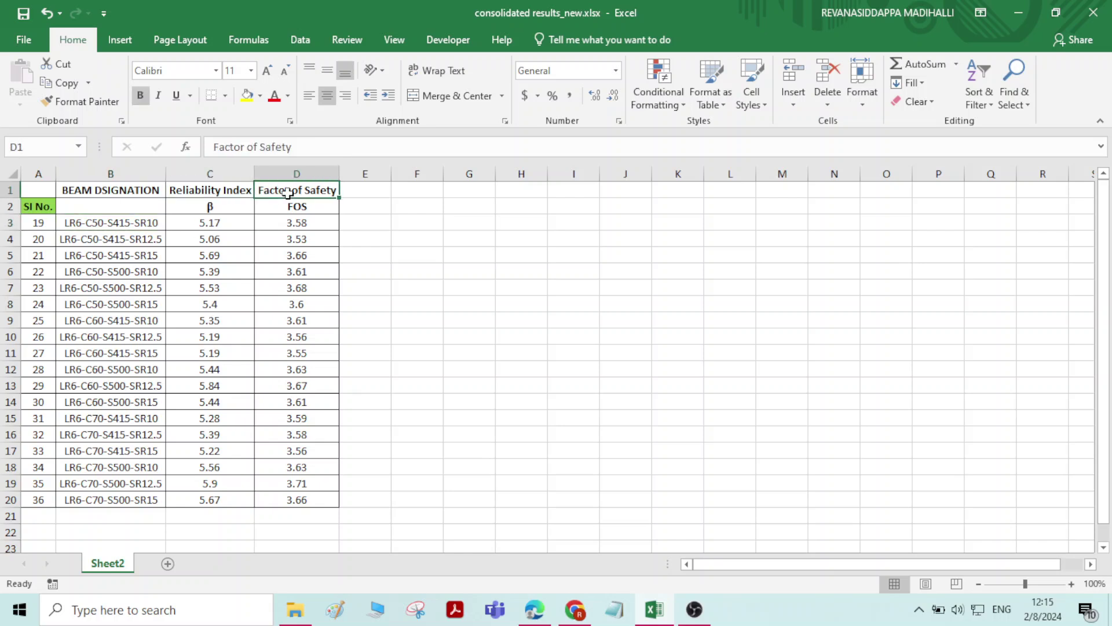
left_click(218, 192)
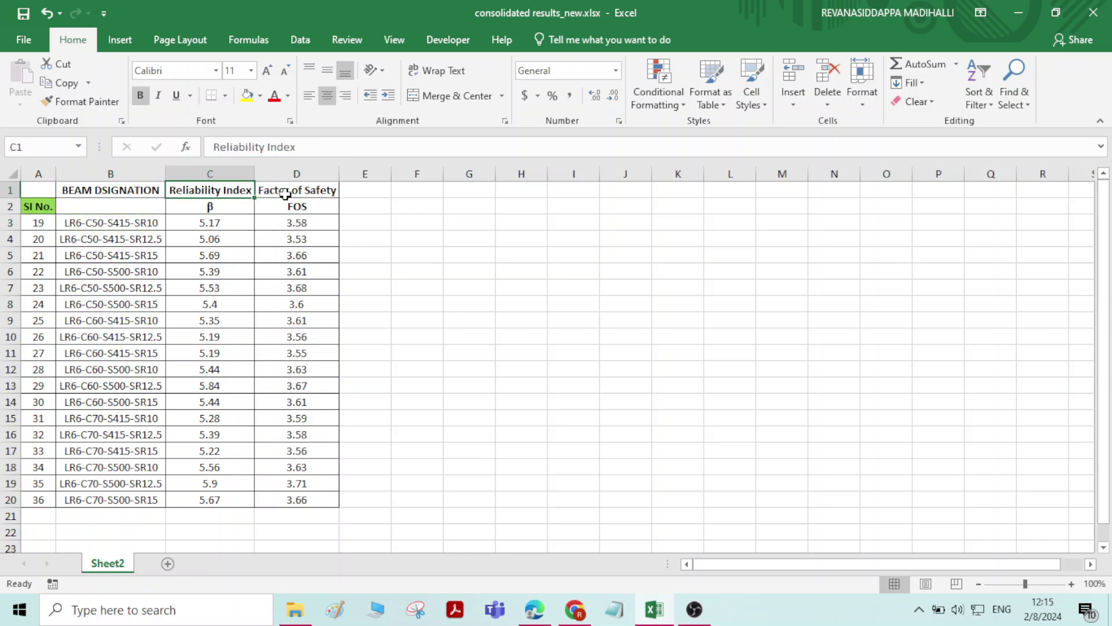
left_click(285, 194)
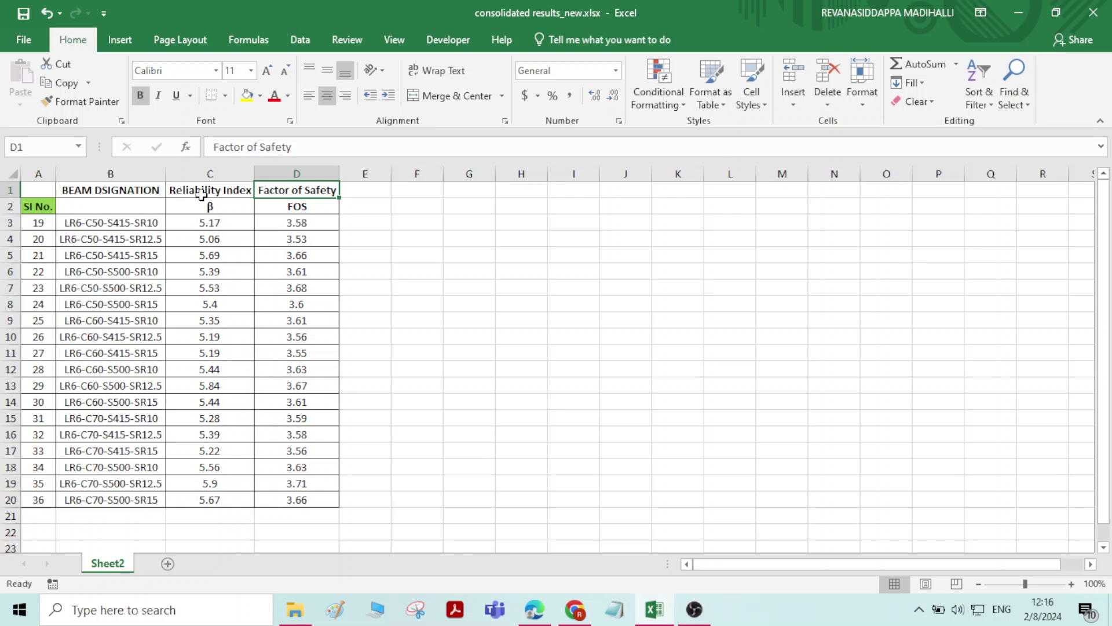
left_click_drag(128, 221, 126, 502)
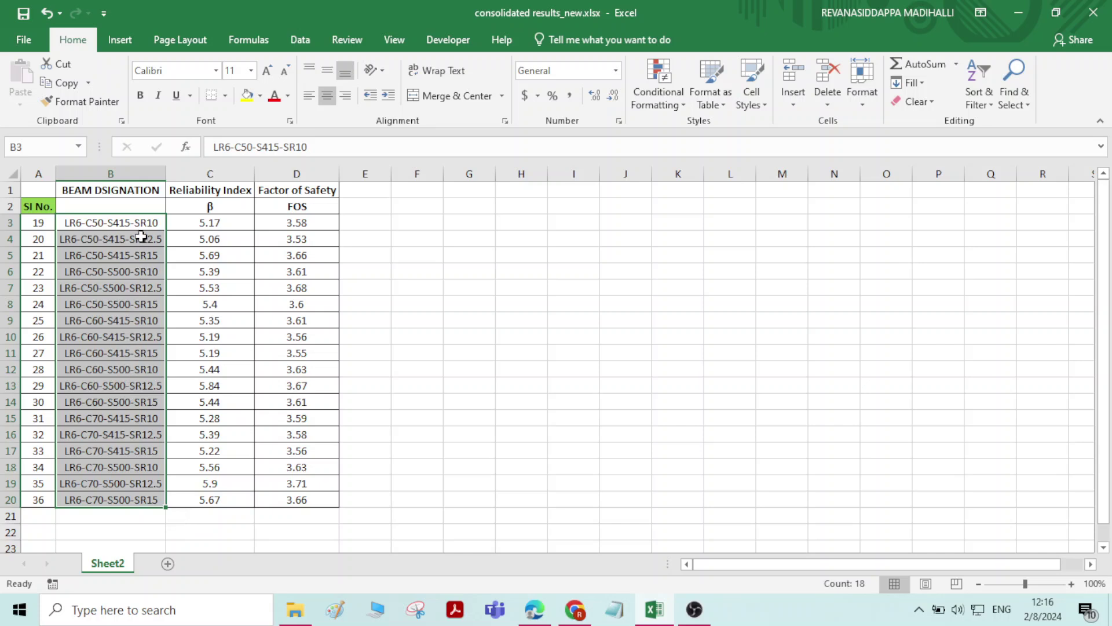
left_click(159, 223)
left_click(215, 221)
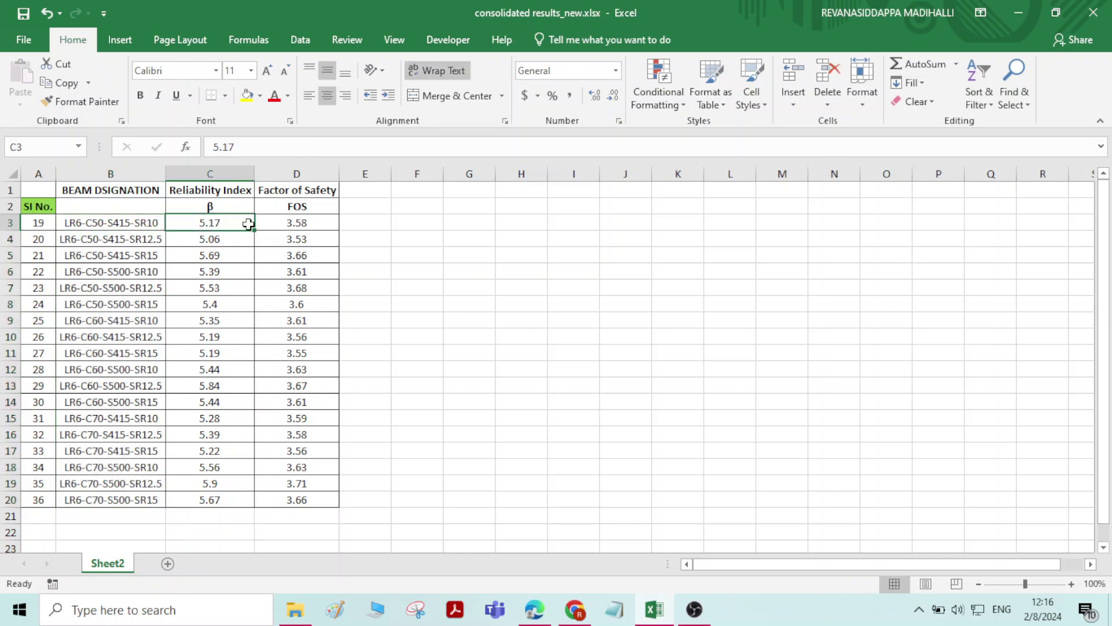
left_click(290, 226)
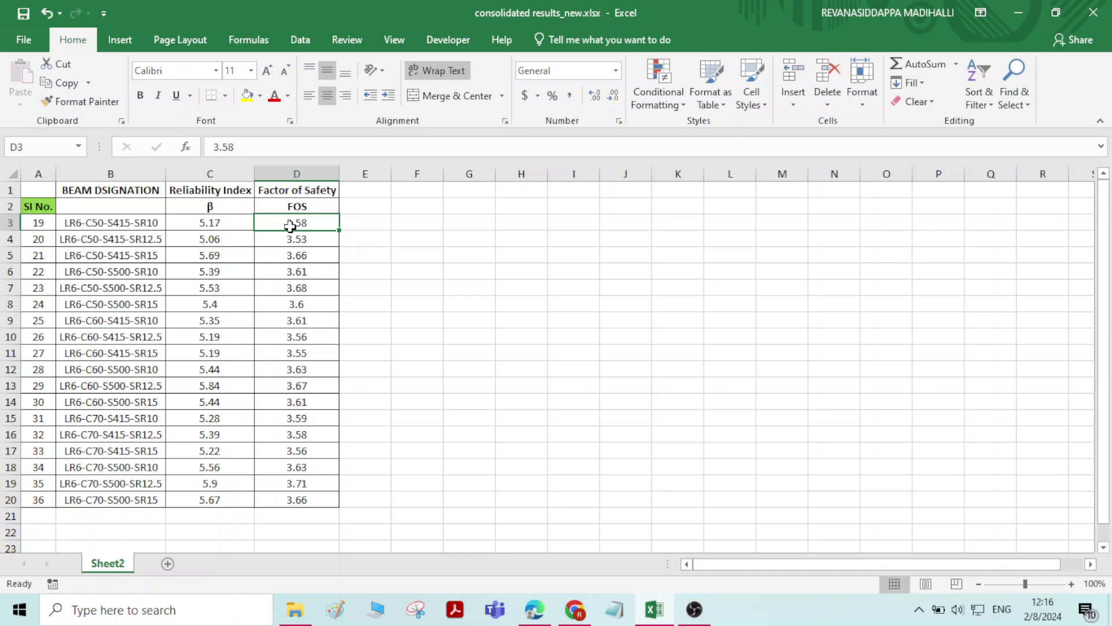
left_click_drag(135, 192, 297, 502)
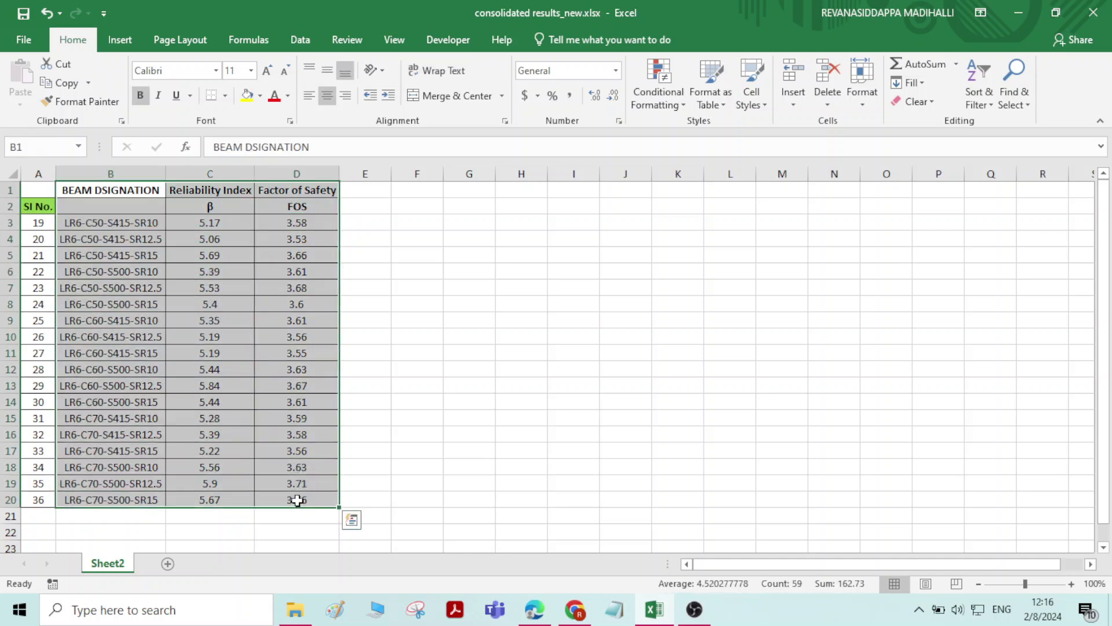
left_click(394, 327)
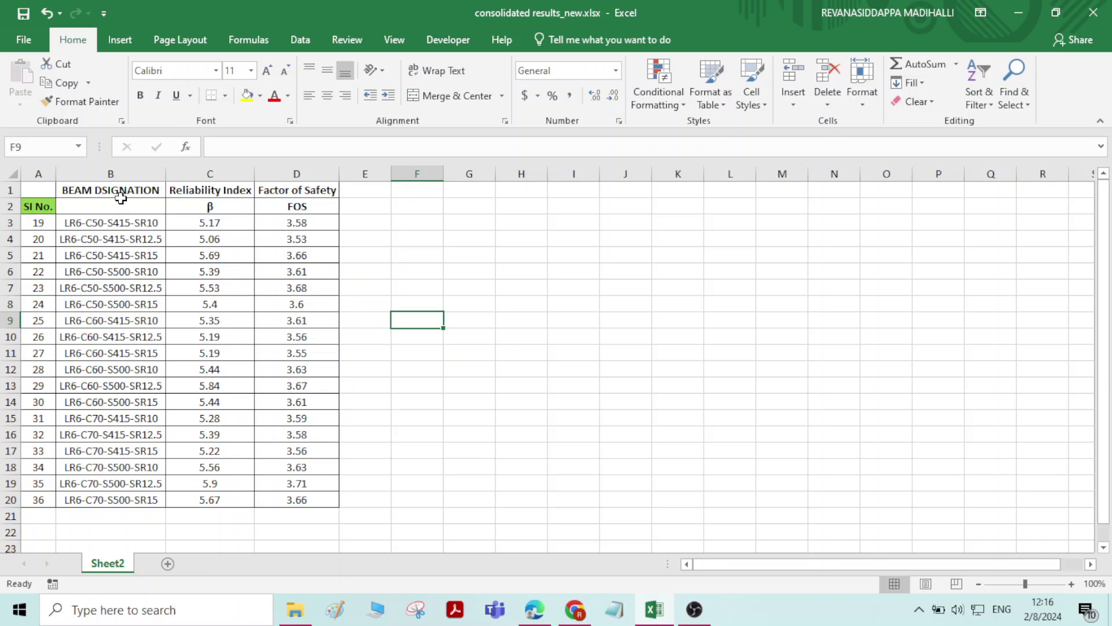
- Insert a 2-D clustered column chart from the beam designation, reliability index and factor of safety data in B1:D20
left_click_drag(120, 190, 287, 499)
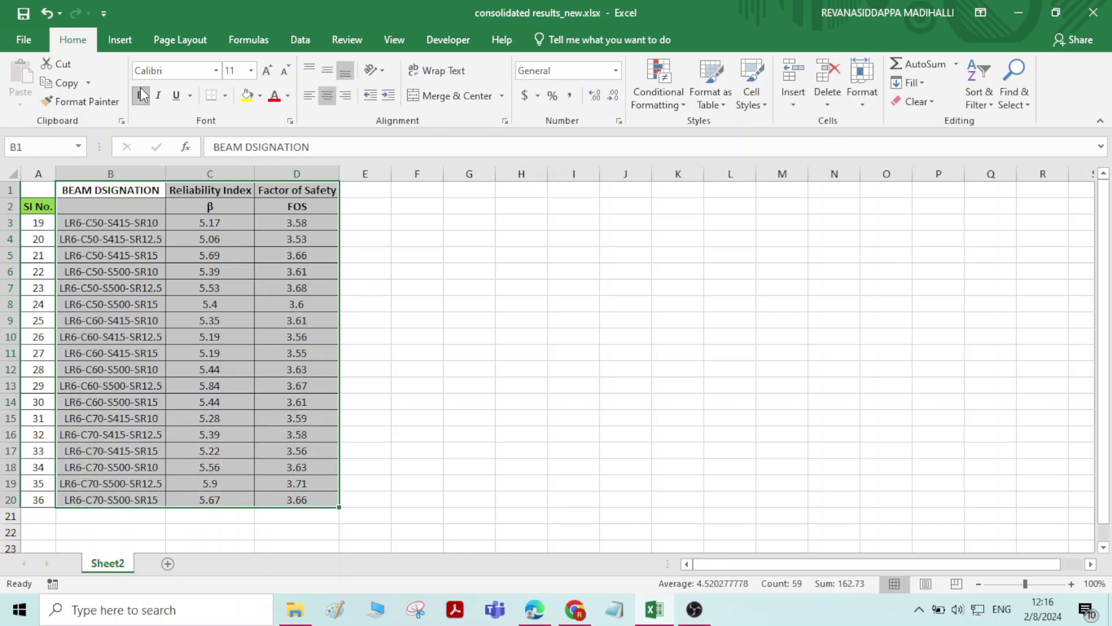
left_click(118, 42)
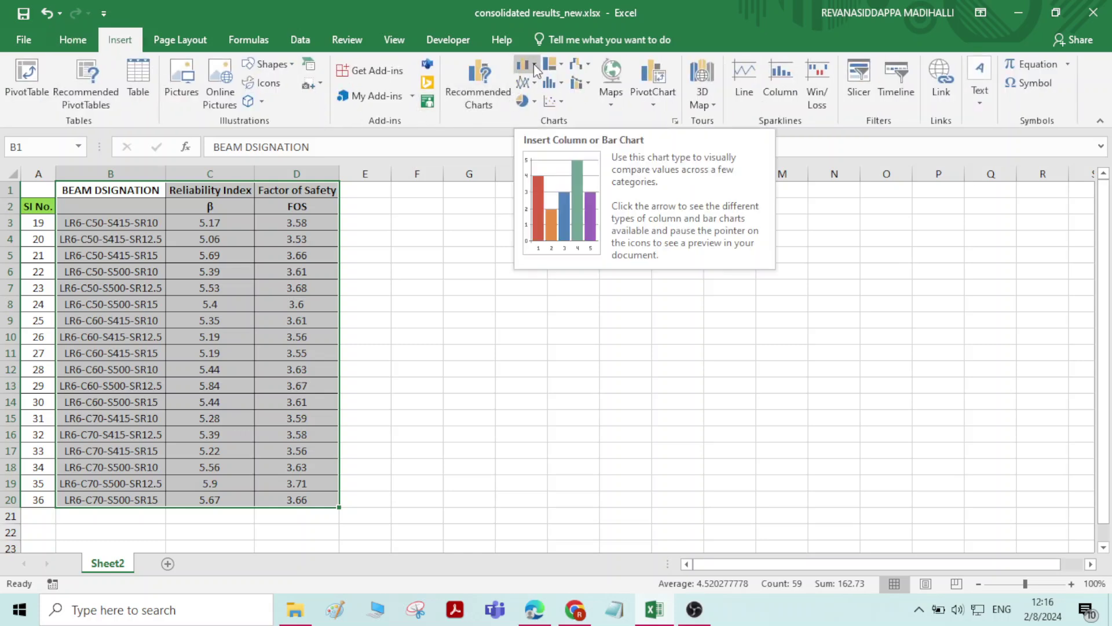
left_click(534, 65)
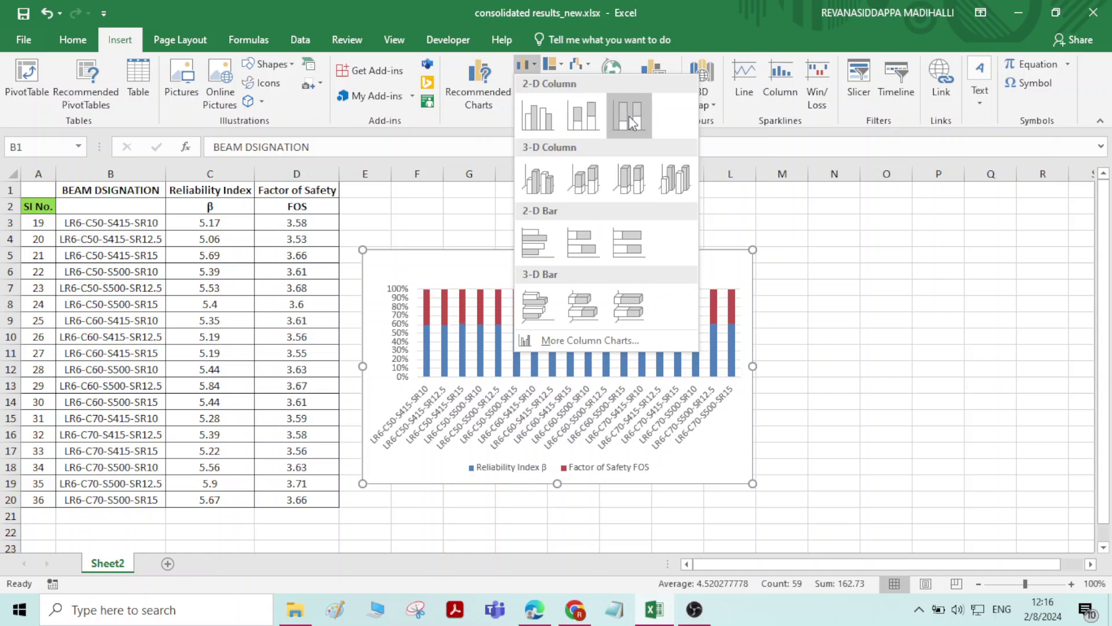
left_click(537, 118)
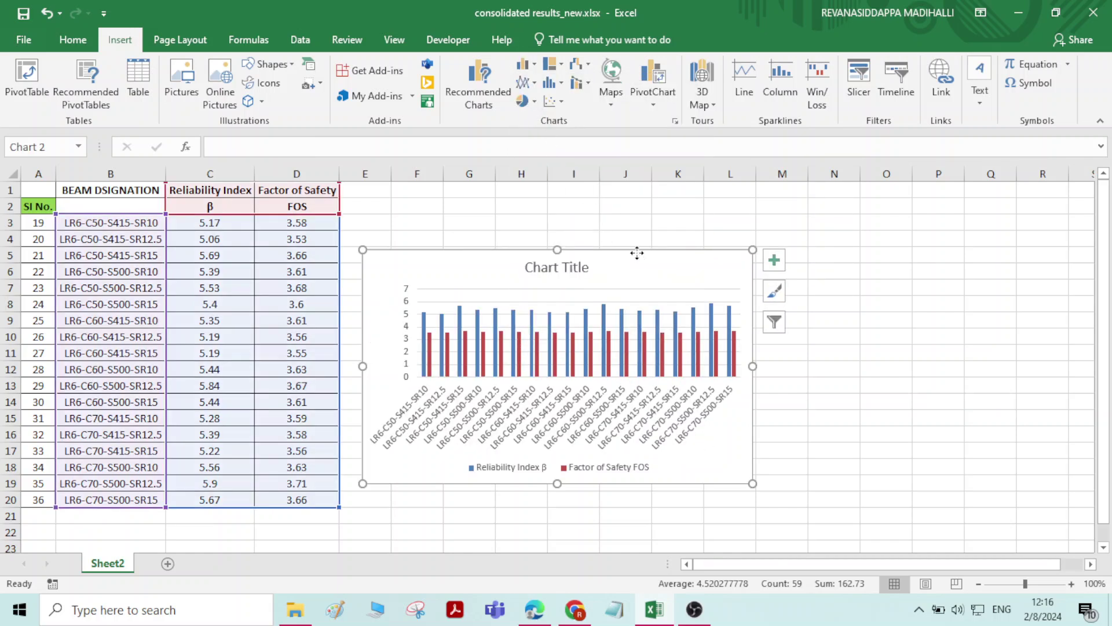
- Move the new chart beside the table and enlarge it to span about columns F to N and rows 2 to 19
left_click_drag(637, 253, 698, 223)
left_click_drag(818, 456, 870, 481)
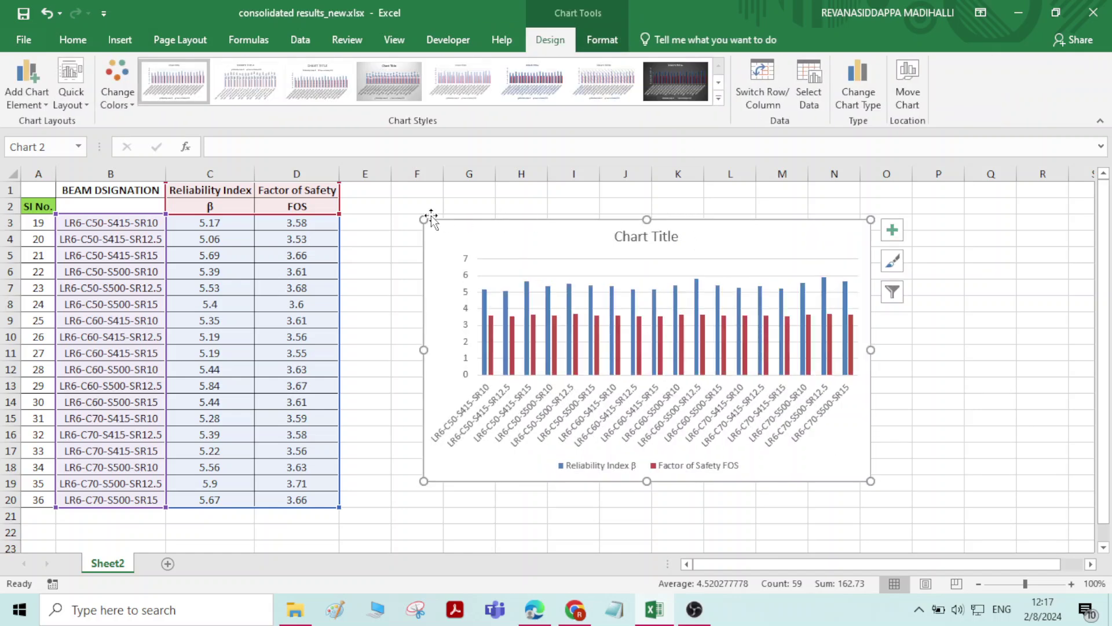
left_click_drag(423, 220, 404, 208)
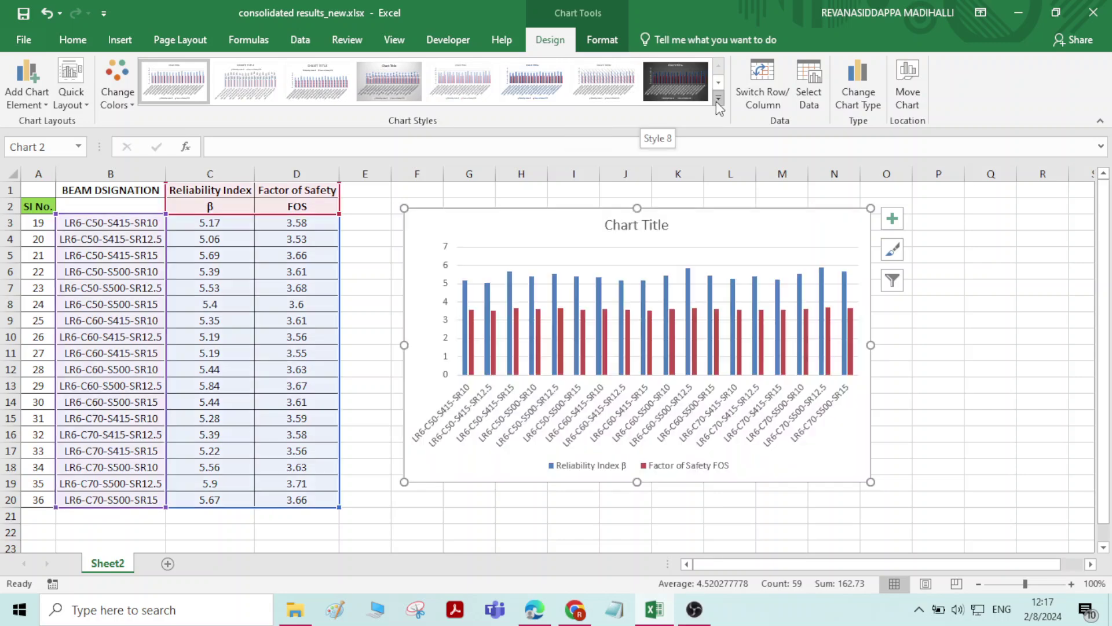
- Look over the available chart styles and preview the line, pie, bar, area and scatter types, keeping the clustered column chart
left_click(718, 98)
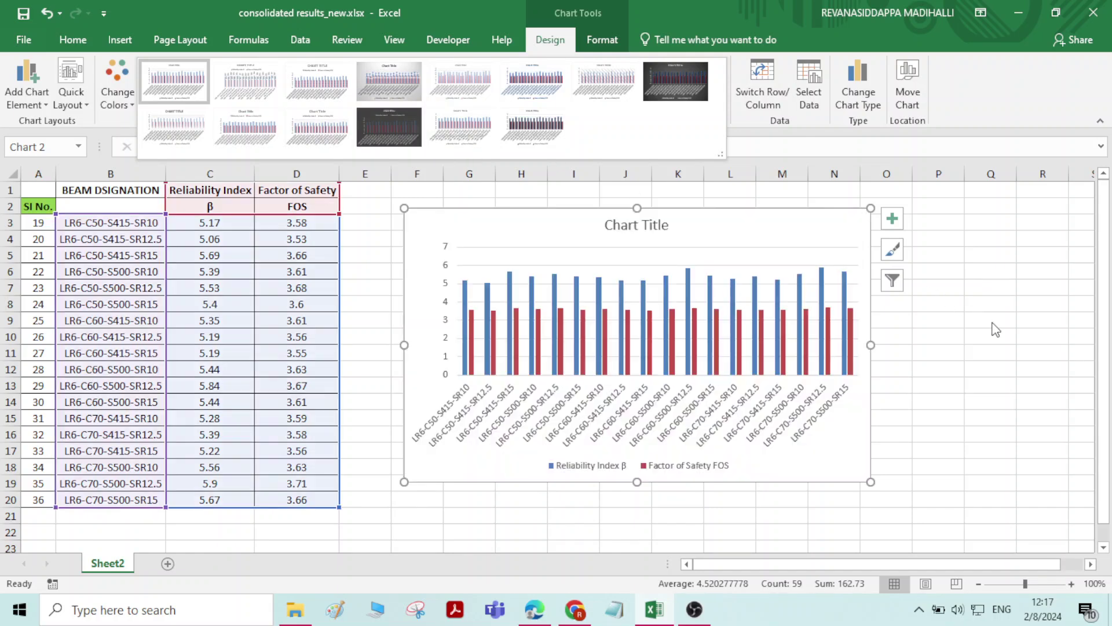
left_click(992, 324)
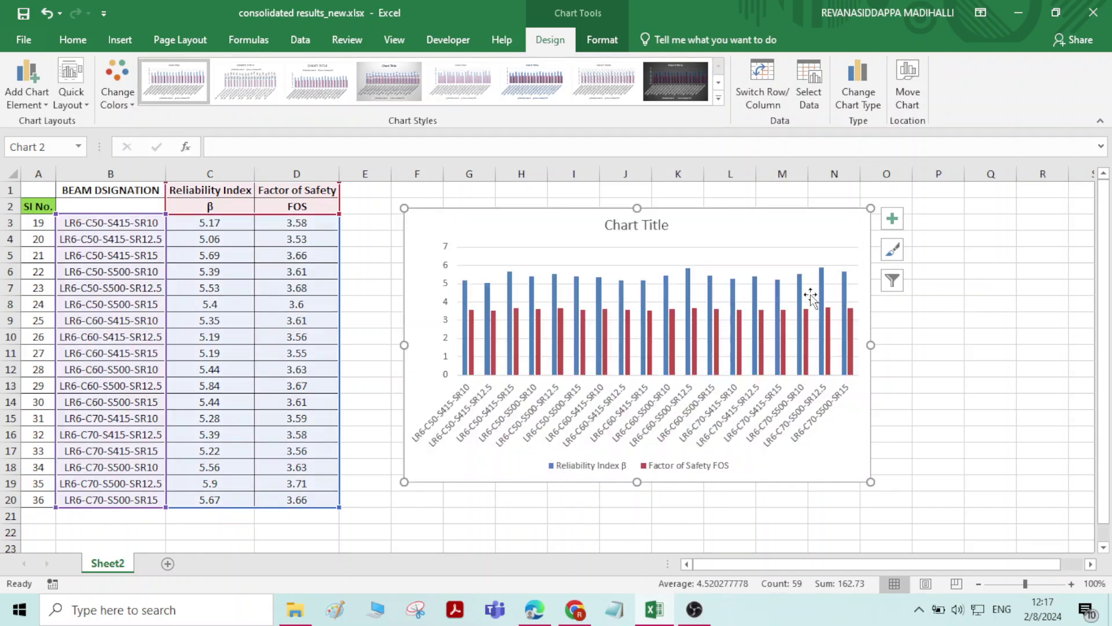
left_click(862, 100)
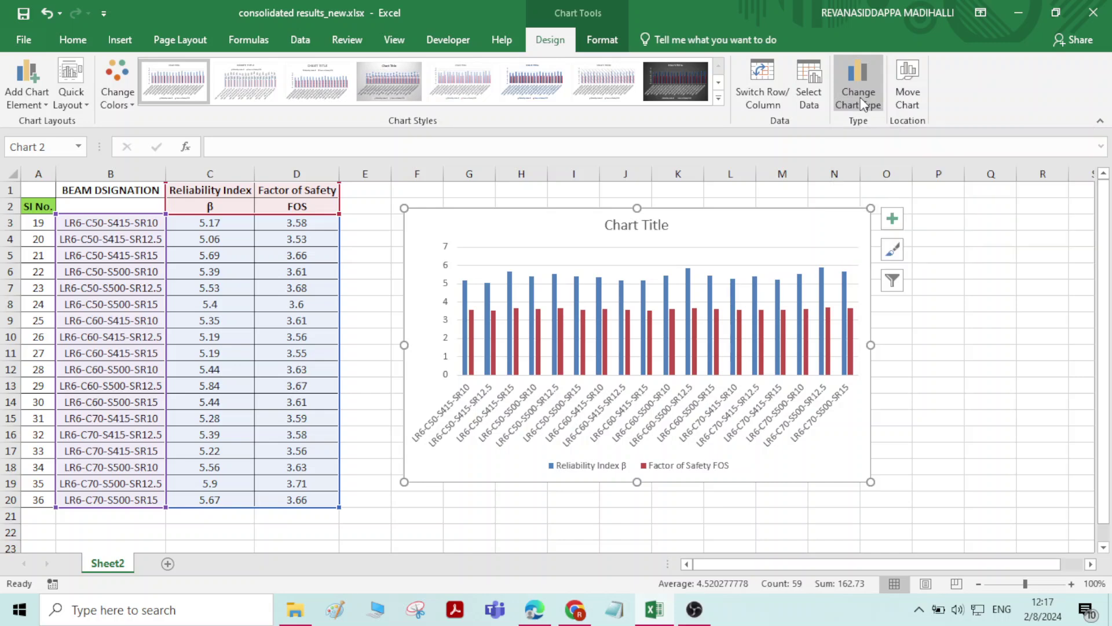
left_click_drag(551, 61, 1003, 123)
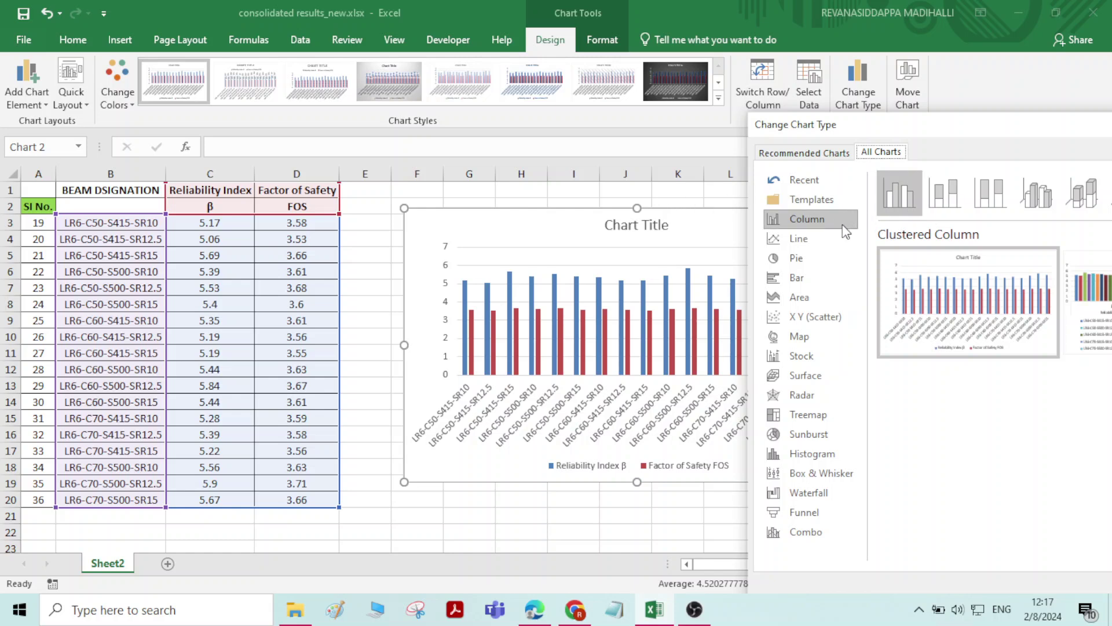
left_click(805, 237)
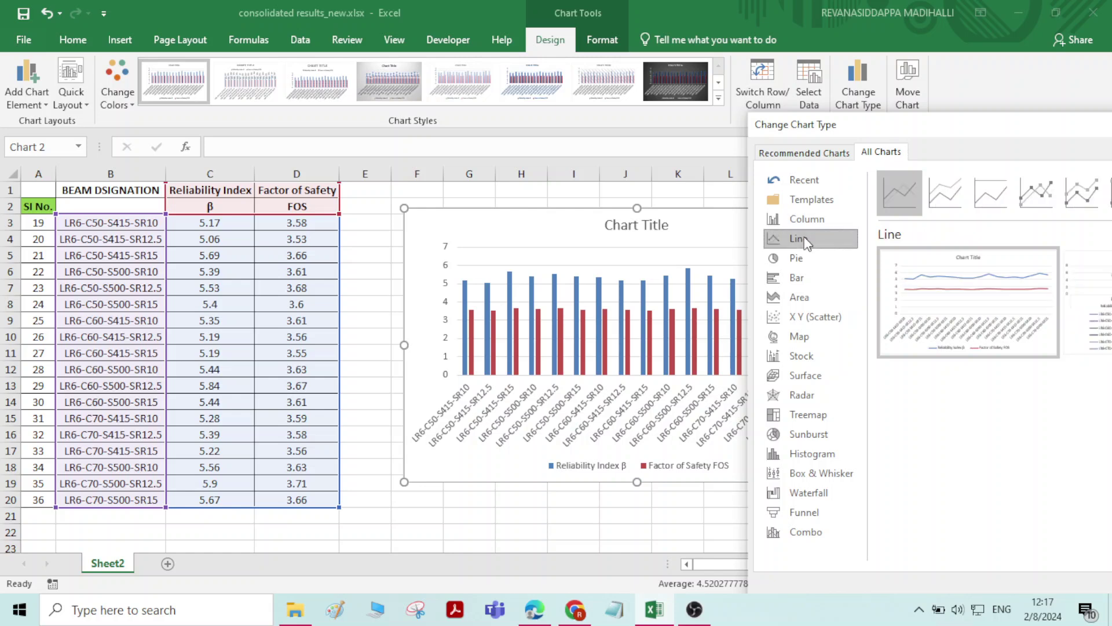
mouse_move(951, 291)
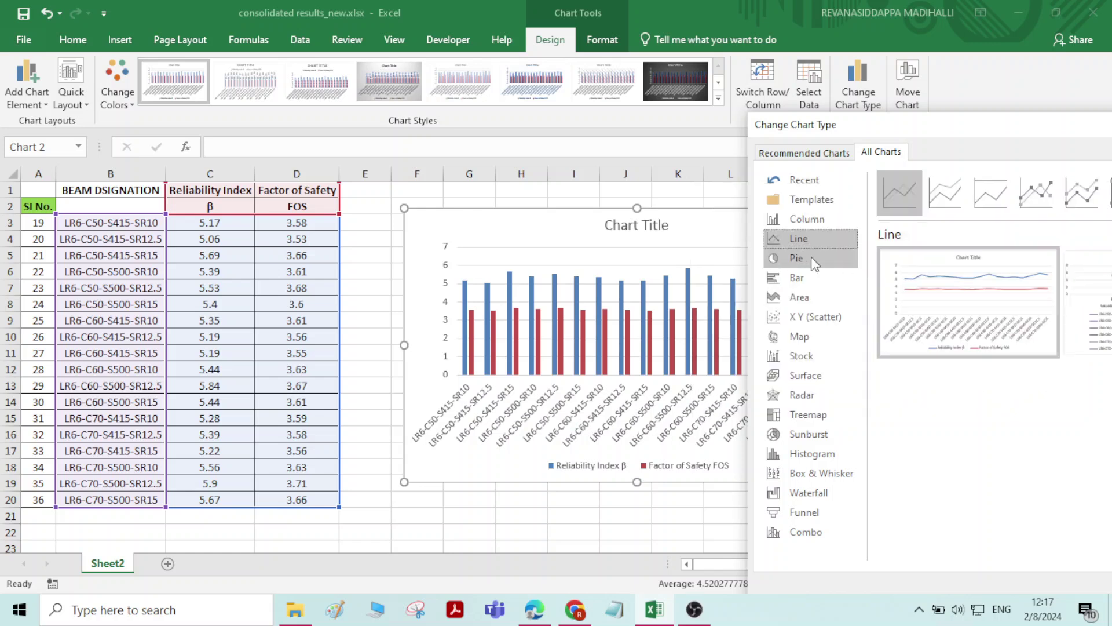
left_click(811, 256)
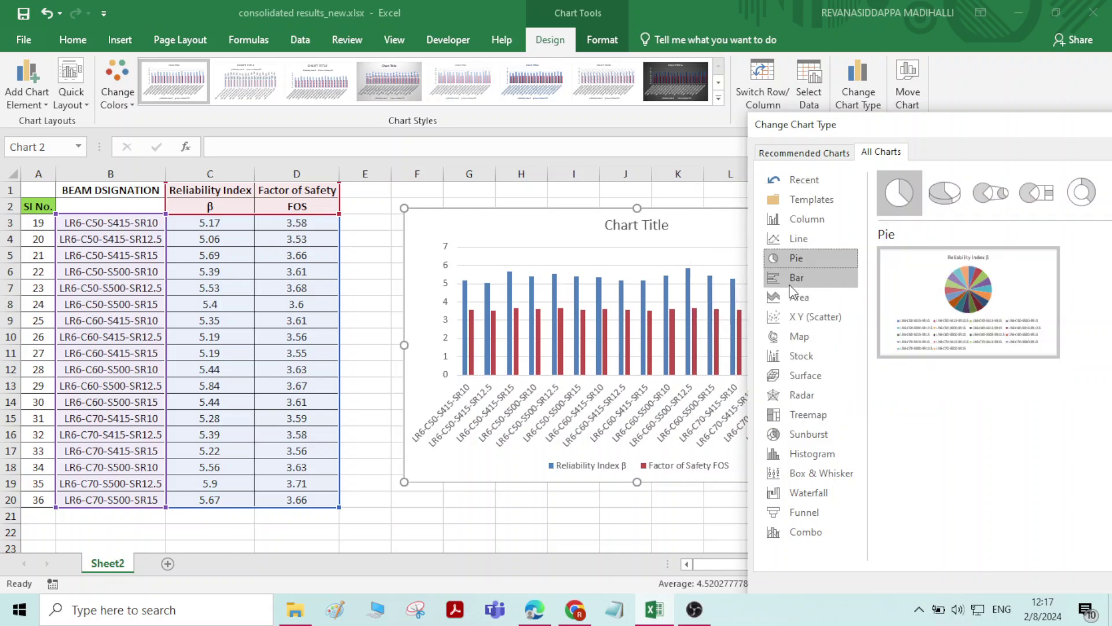
left_click(799, 283)
mouse_move(953, 297)
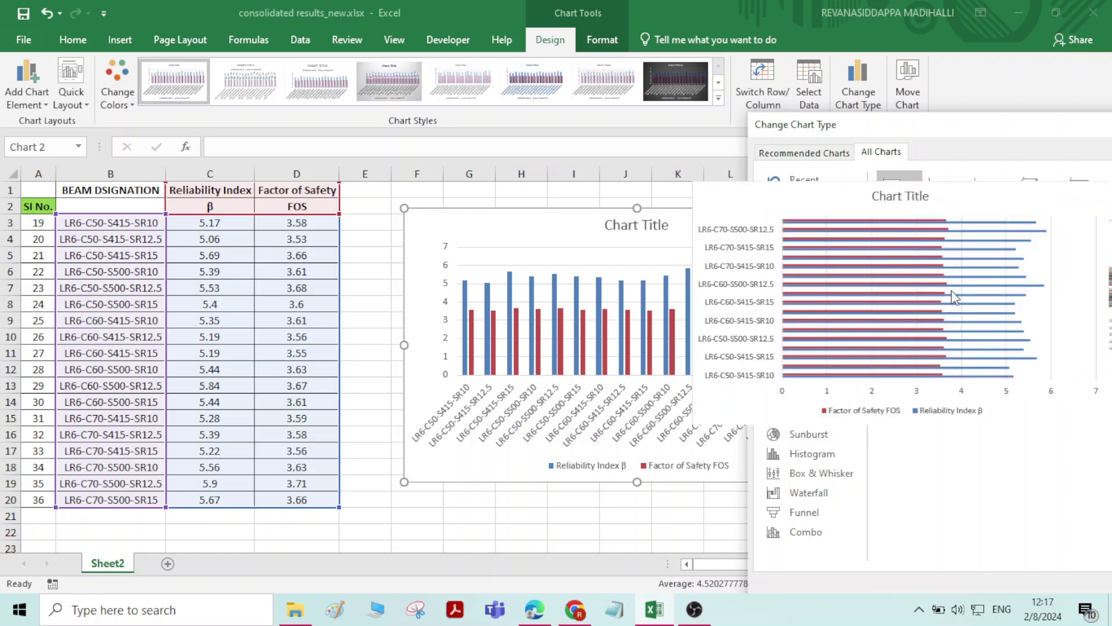
left_click(797, 297)
mouse_move(975, 311)
left_click(799, 313)
mouse_move(936, 323)
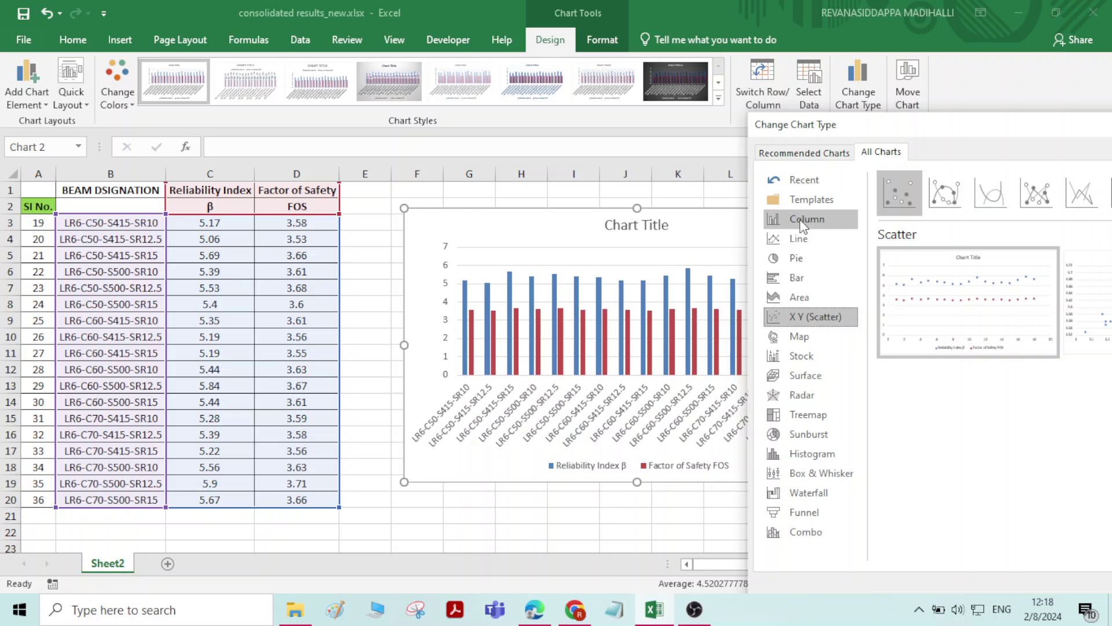
left_click_drag(1030, 129, 810, 137)
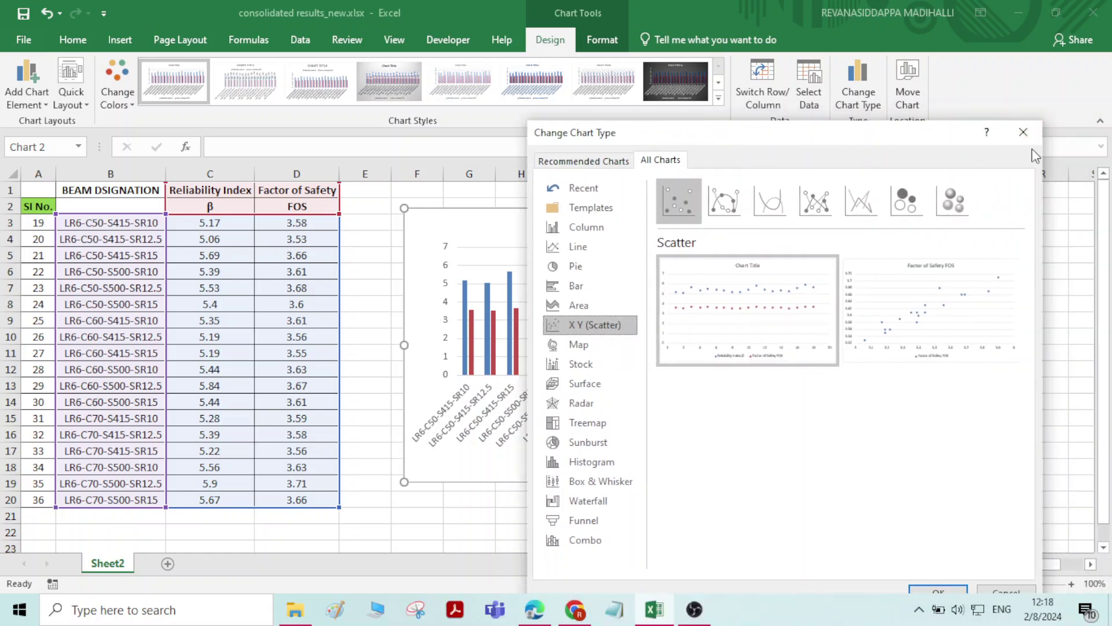
left_click(1024, 132)
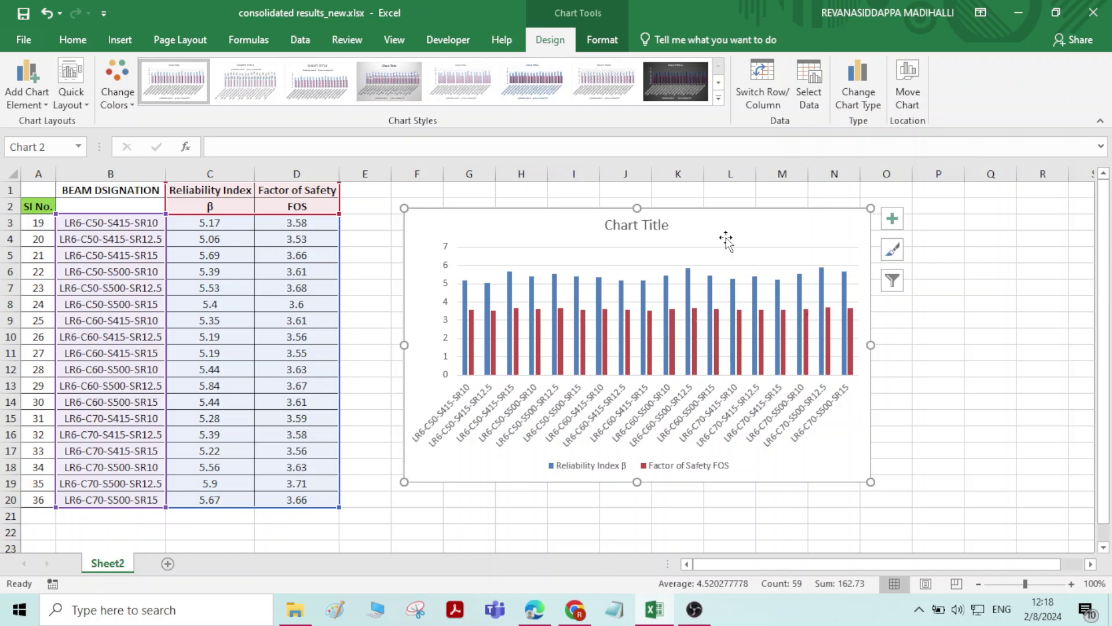
- Enlarge the chart slightly and shift it further from the table so that it spans about columns F to O
left_click_drag(869, 480, 892, 489)
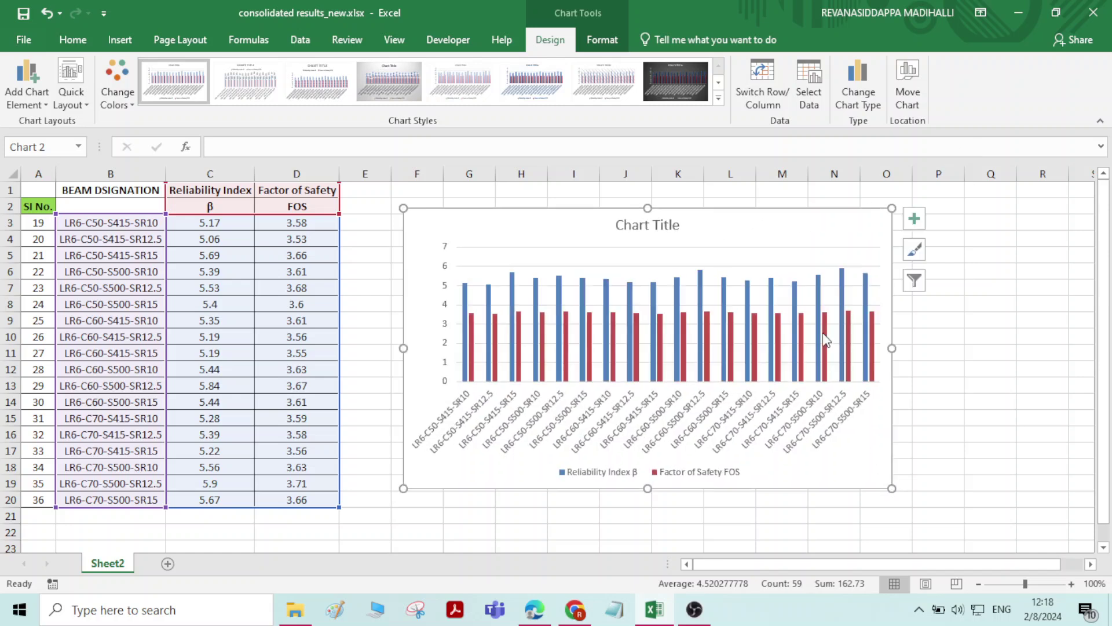
left_click_drag(825, 213, 849, 213)
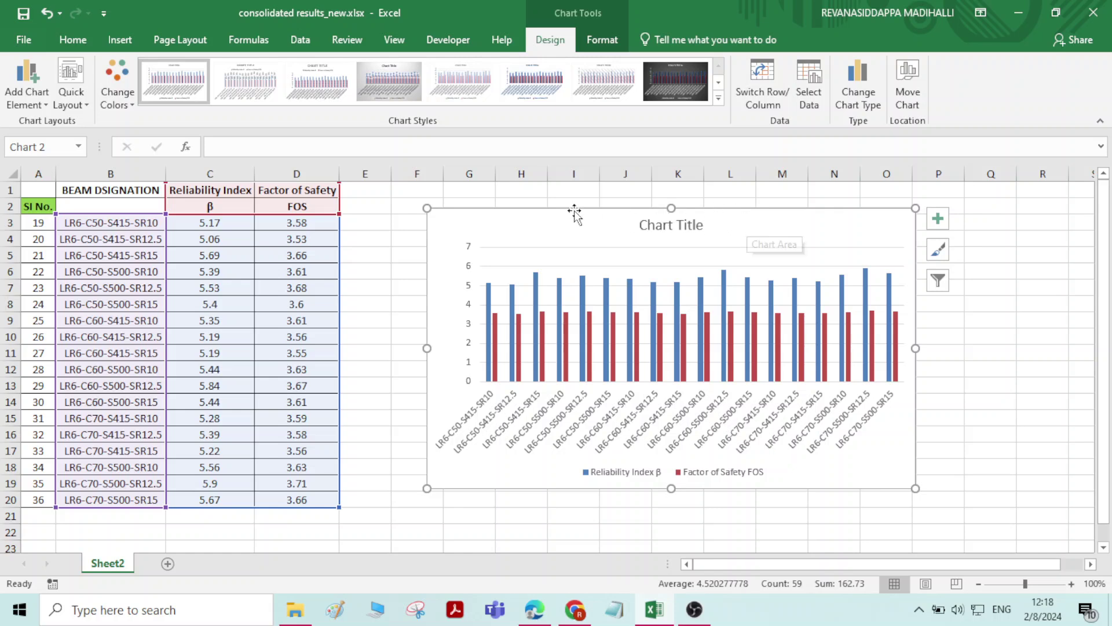
- Hide the chart's primary horizontal axis
left_click(28, 102)
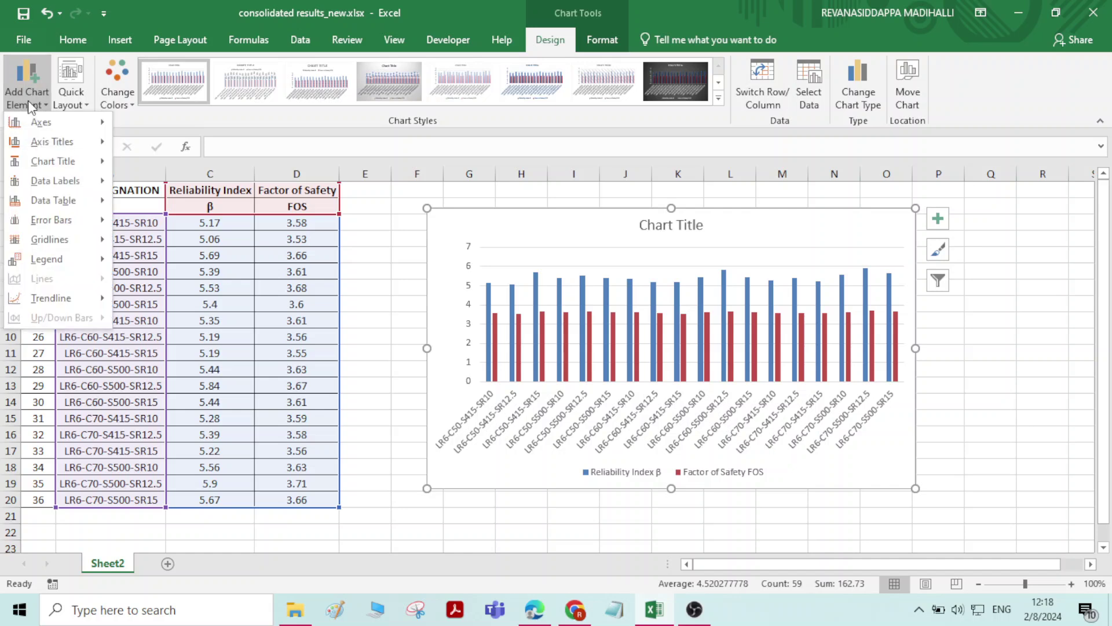
mouse_move(56, 117)
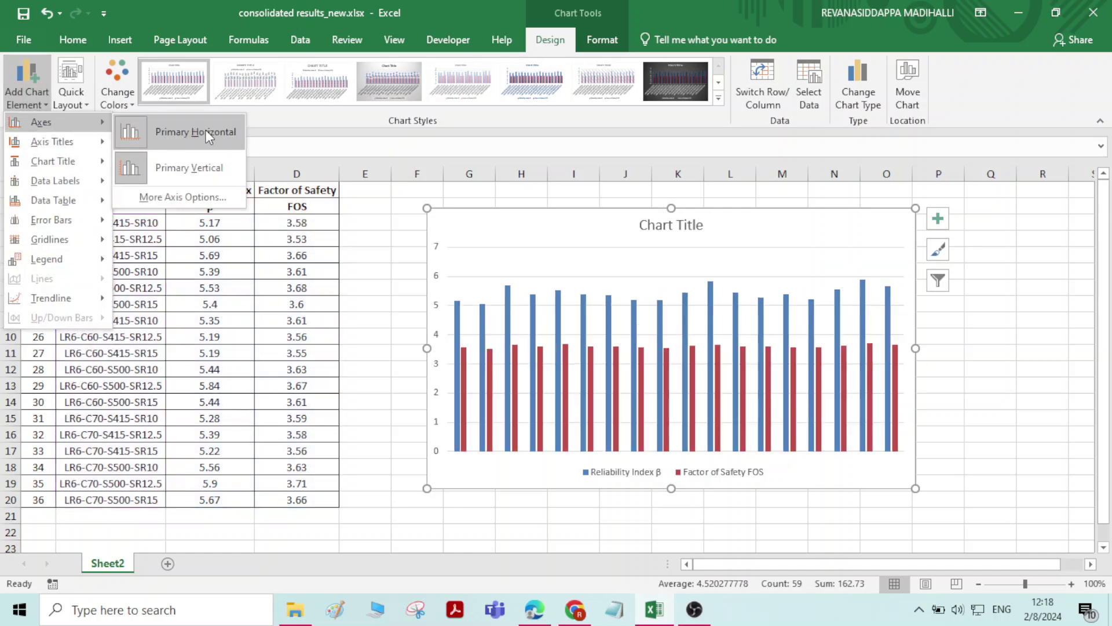
left_click(206, 130)
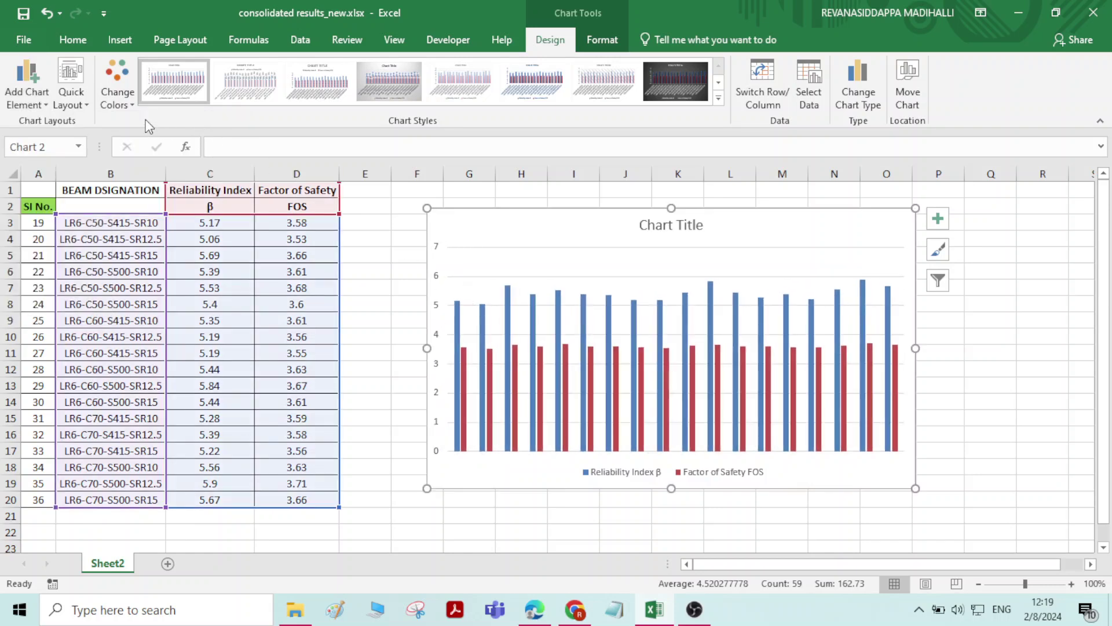
- Add a primary horizontal axis title to the column chart
left_click(41, 107)
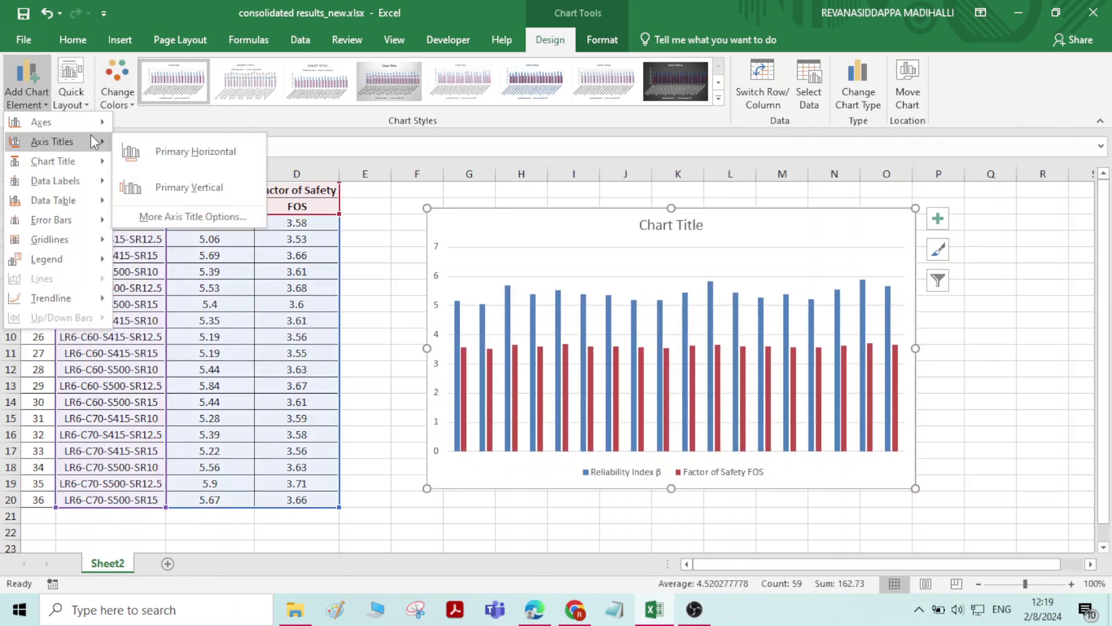
mouse_move(96, 123)
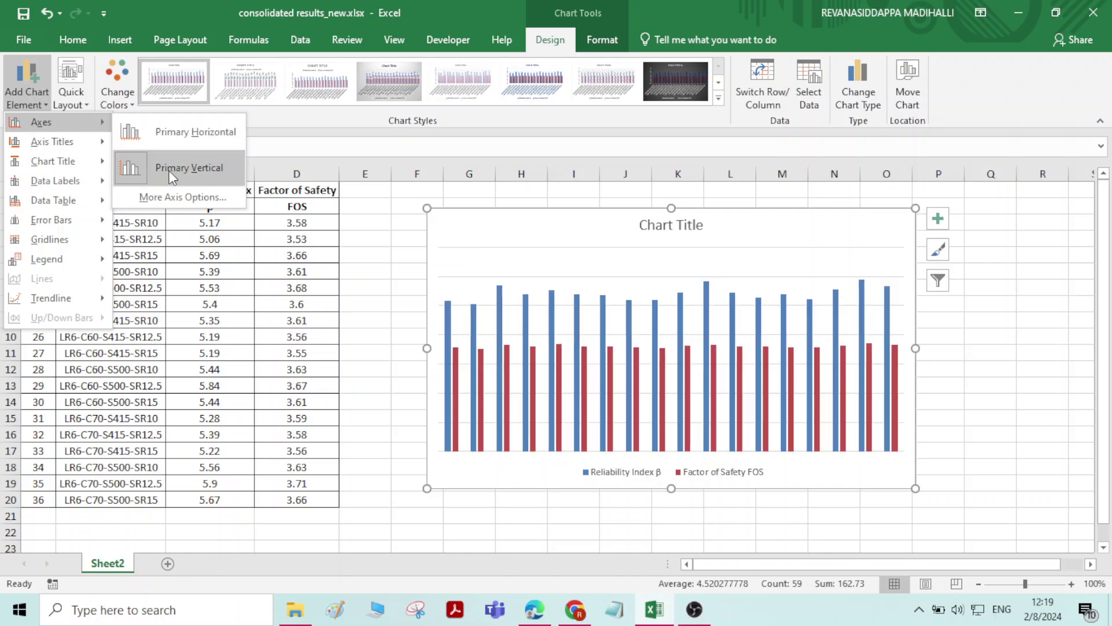
mouse_move(74, 140)
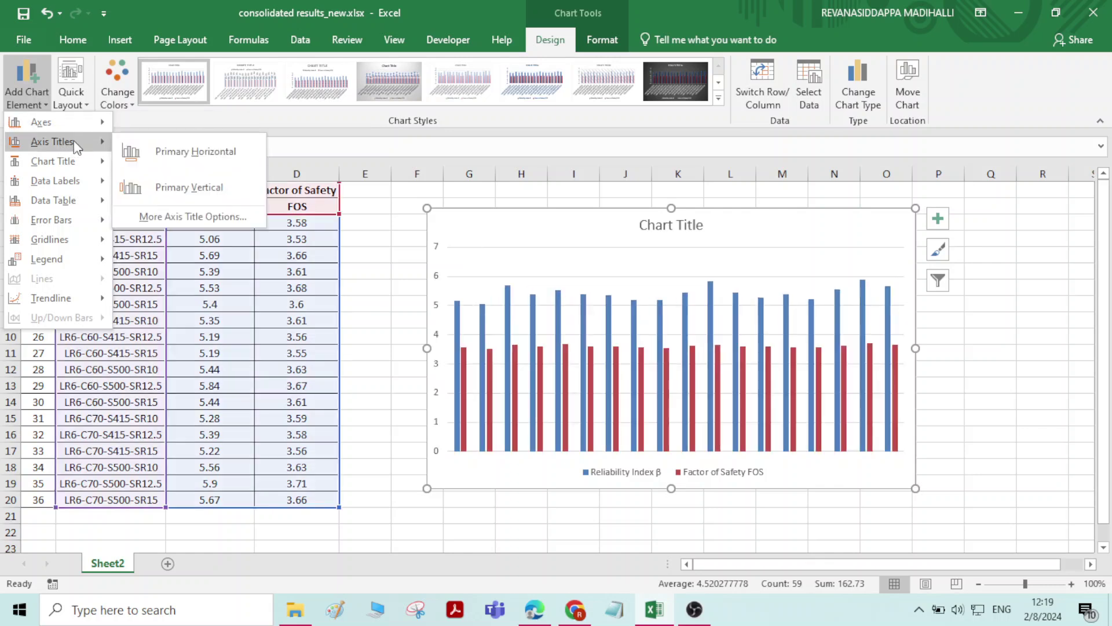
left_click(182, 151)
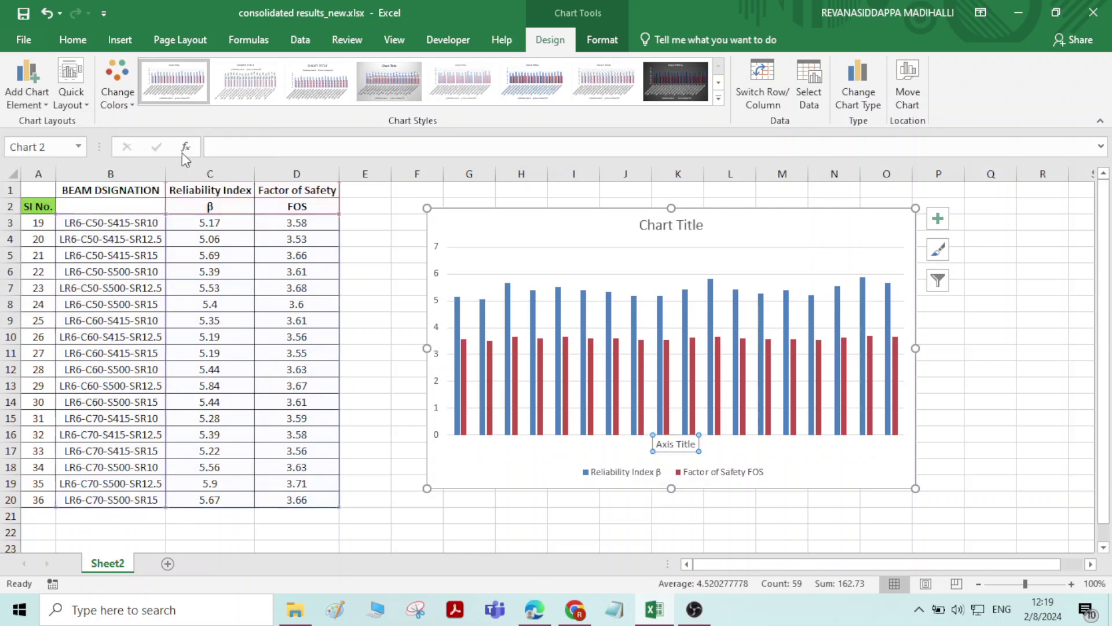
- Replace the horizontal axis title's placeholder text with "Beam Designation"
left_click(692, 444)
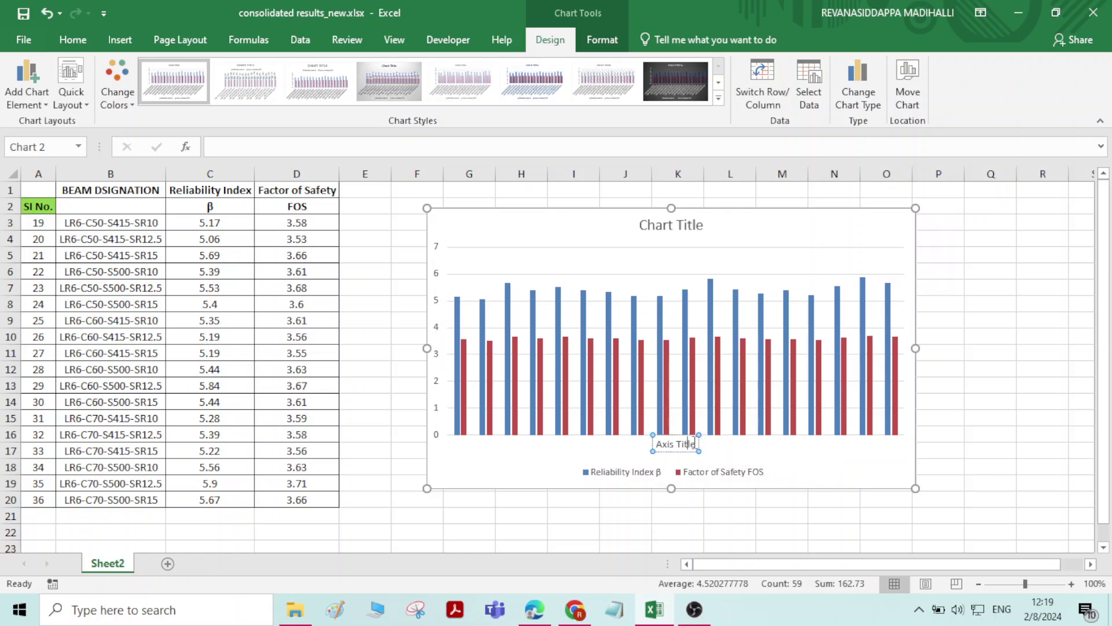
key("BackSpace")
key("BackSpace")
key("BackSpace")
key("BackSpace")
key("BackSpace")
key("BackSpace")
key("BackSpace")
key("BackSpace")
key("BackSpace")
key("BackSpace")
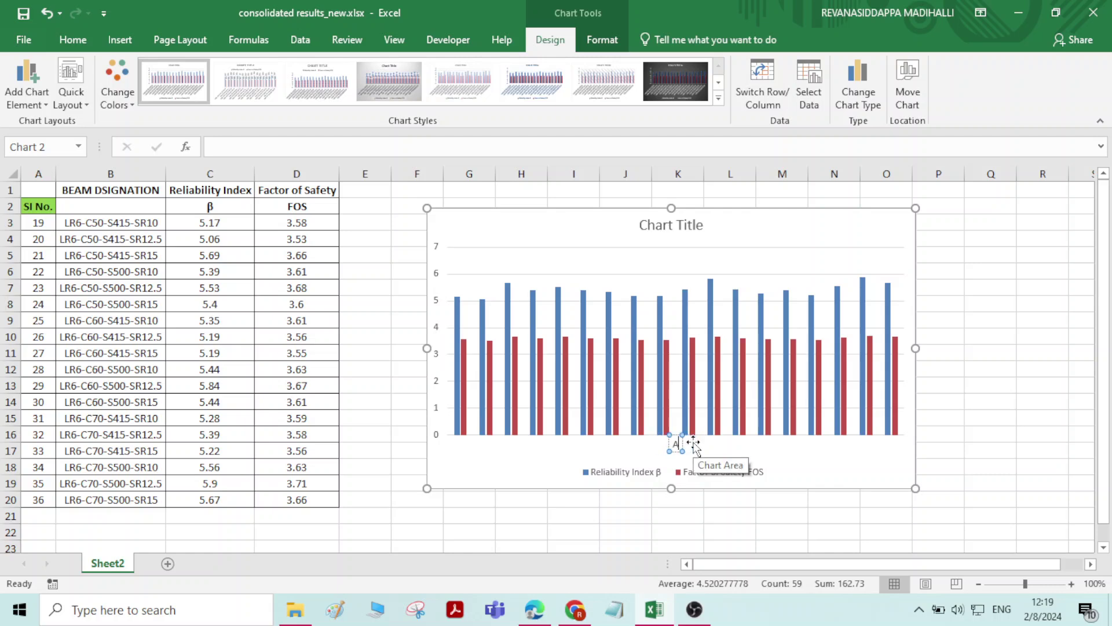
type("Beam t")
type("esig")
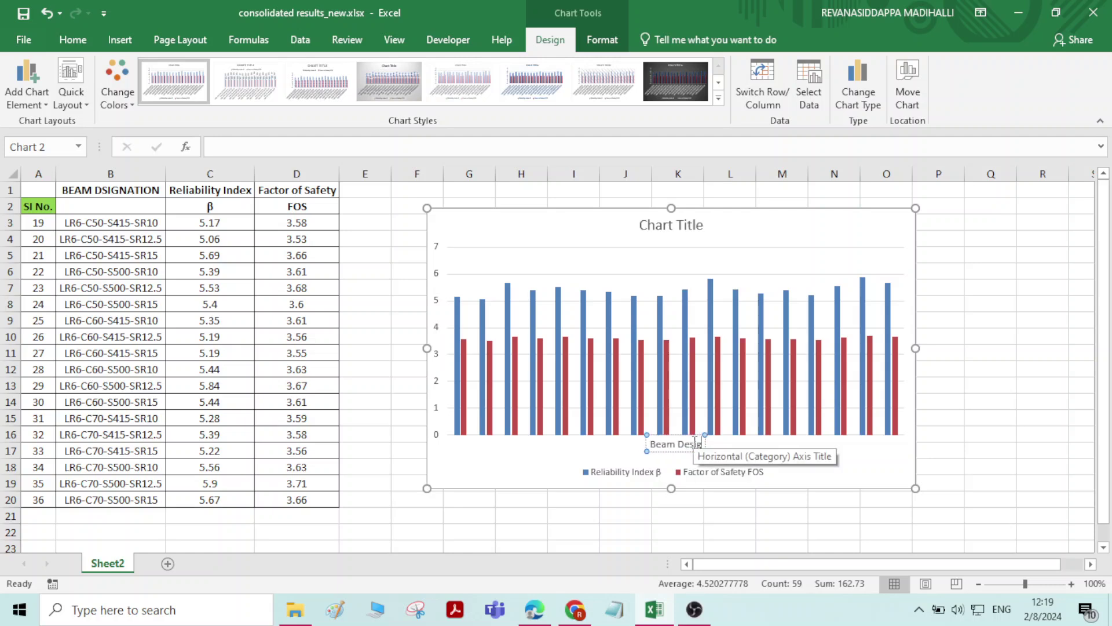
type("nation")
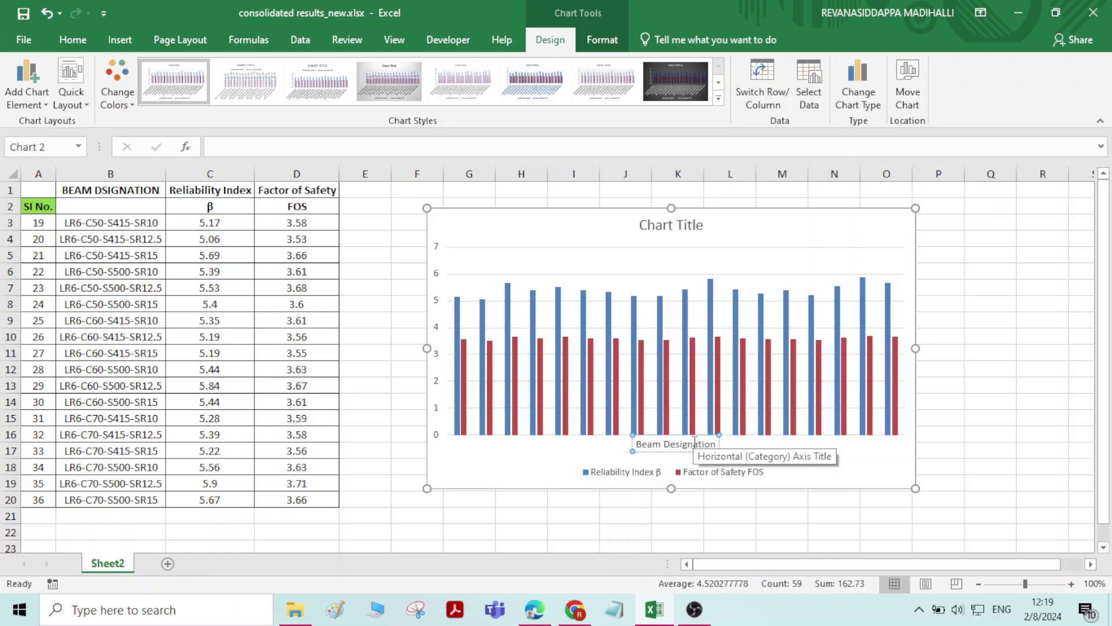
left_click(980, 417)
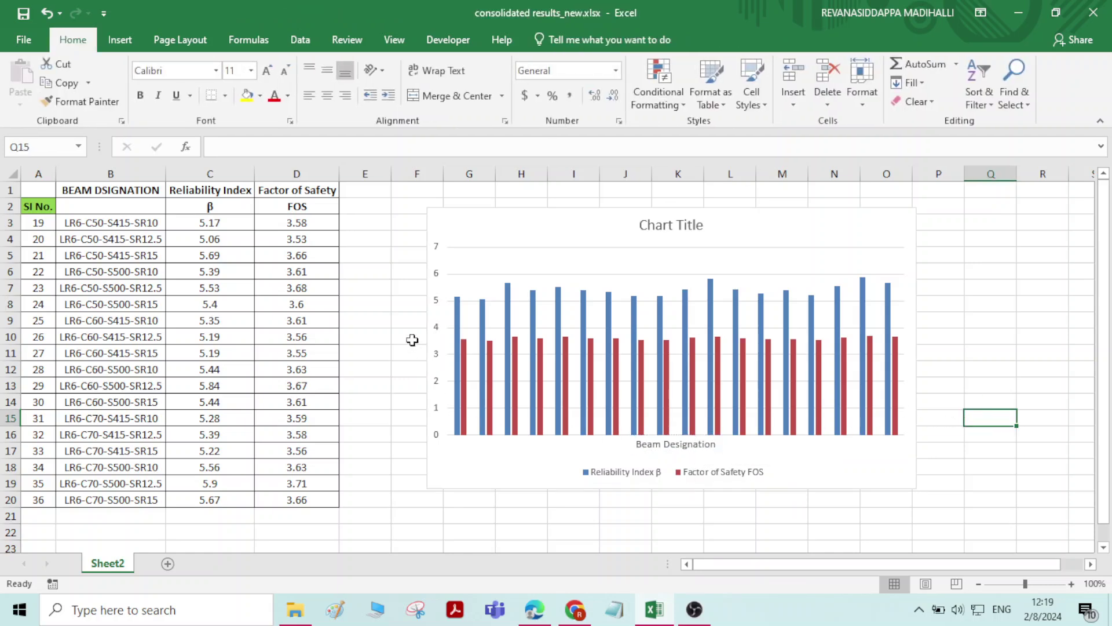
- Add a primary vertical axis title to the column chart
left_click(572, 277)
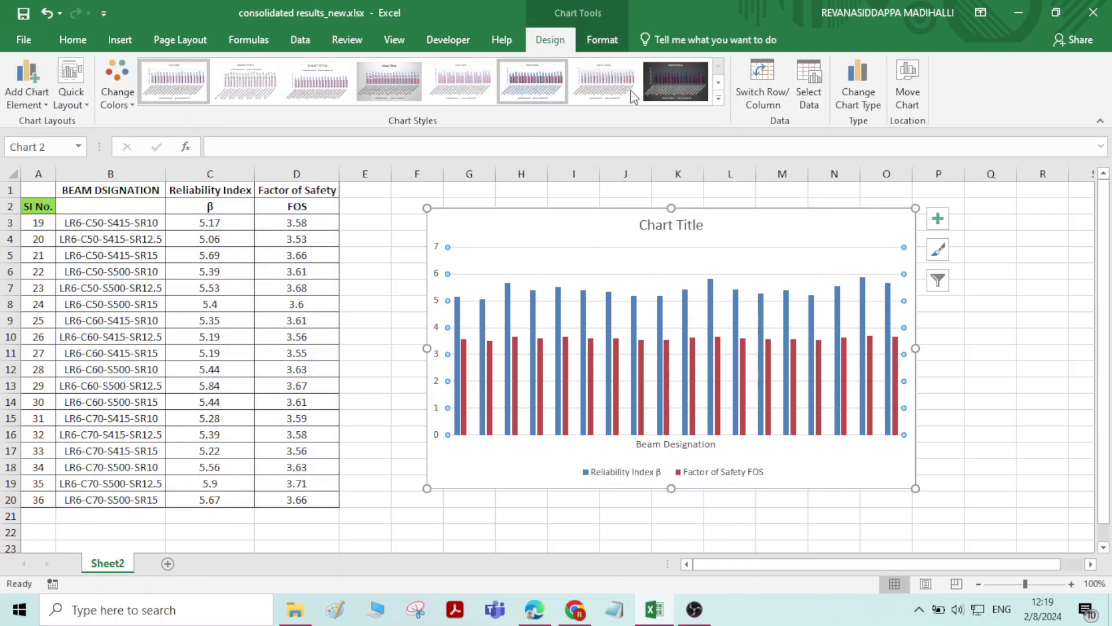
left_click(31, 100)
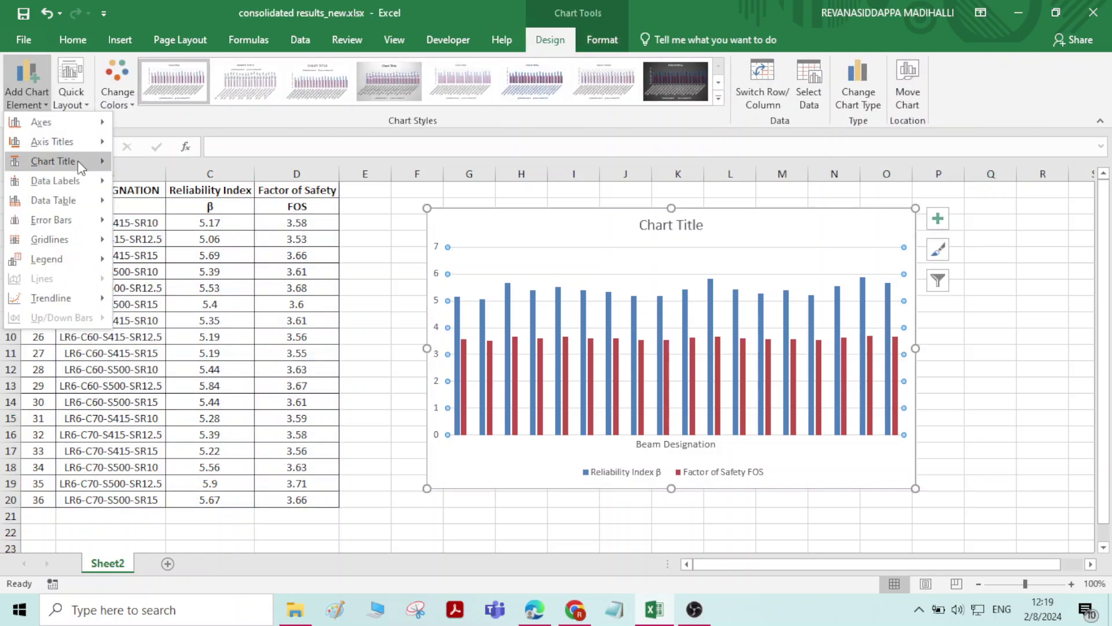
mouse_move(92, 144)
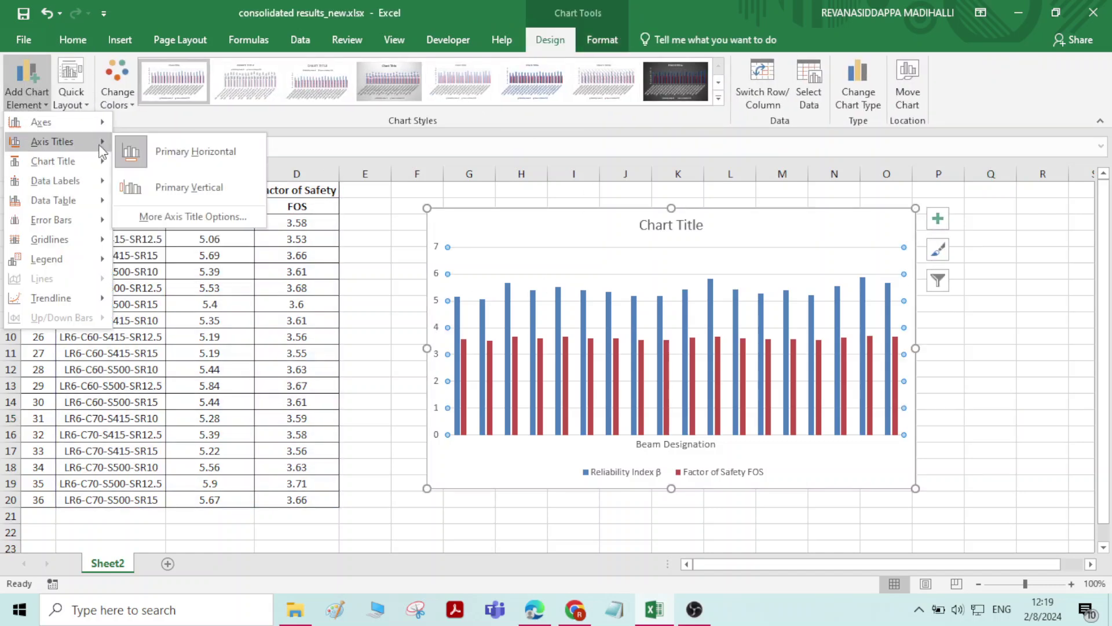
left_click(200, 186)
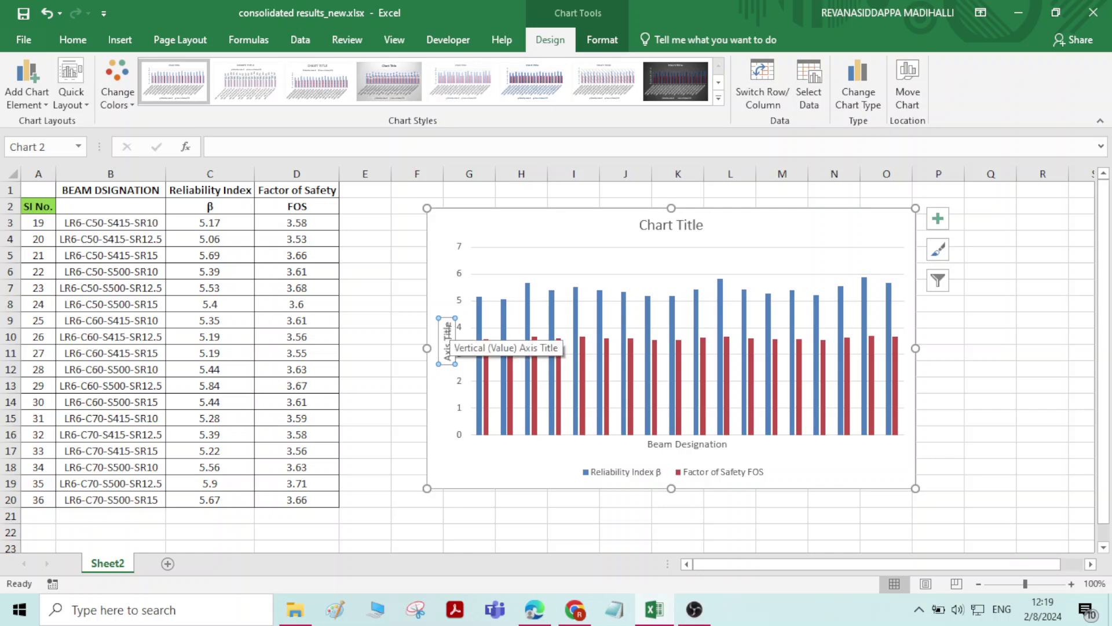
- Replace the vertical axis title's placeholder text with "Reliability Index and FOS"
triple_click(447, 341)
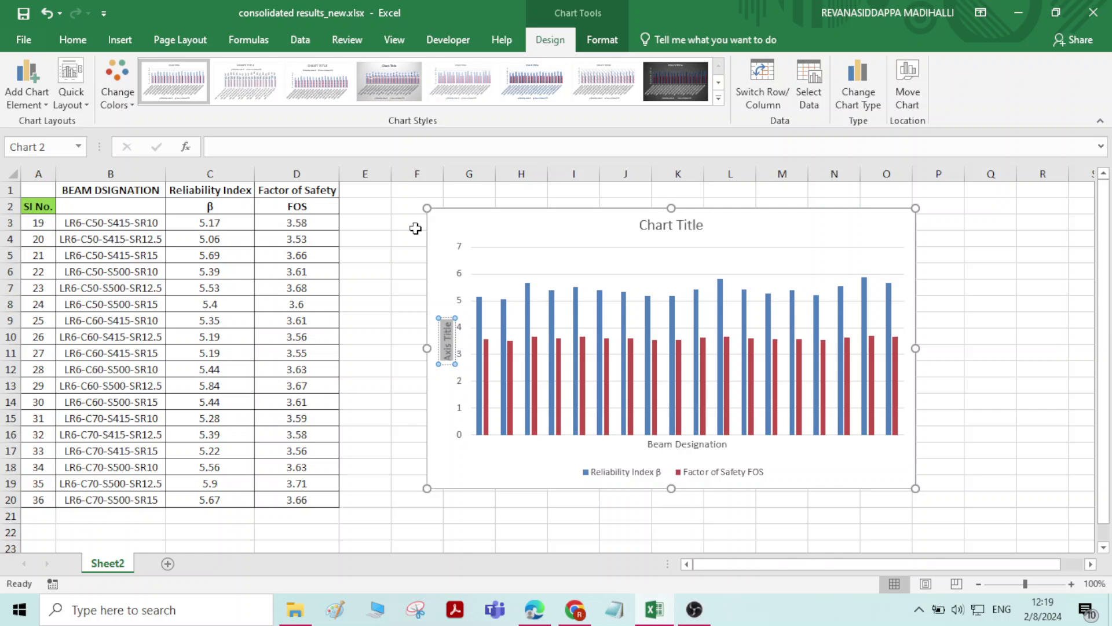
key("BackSpace")
type("Re")
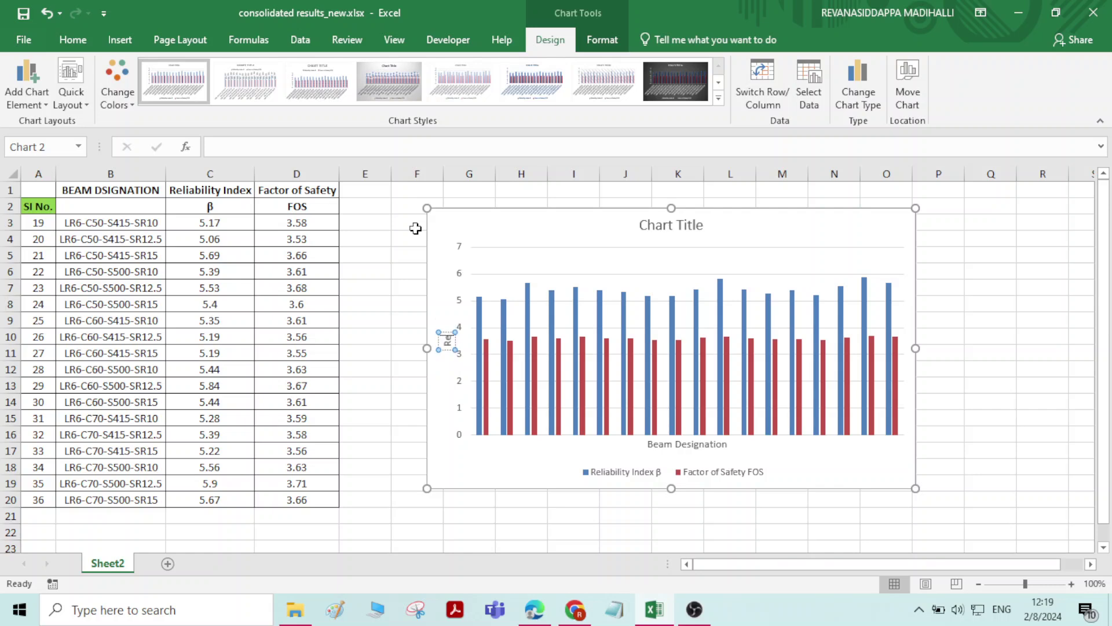
type("liabil")
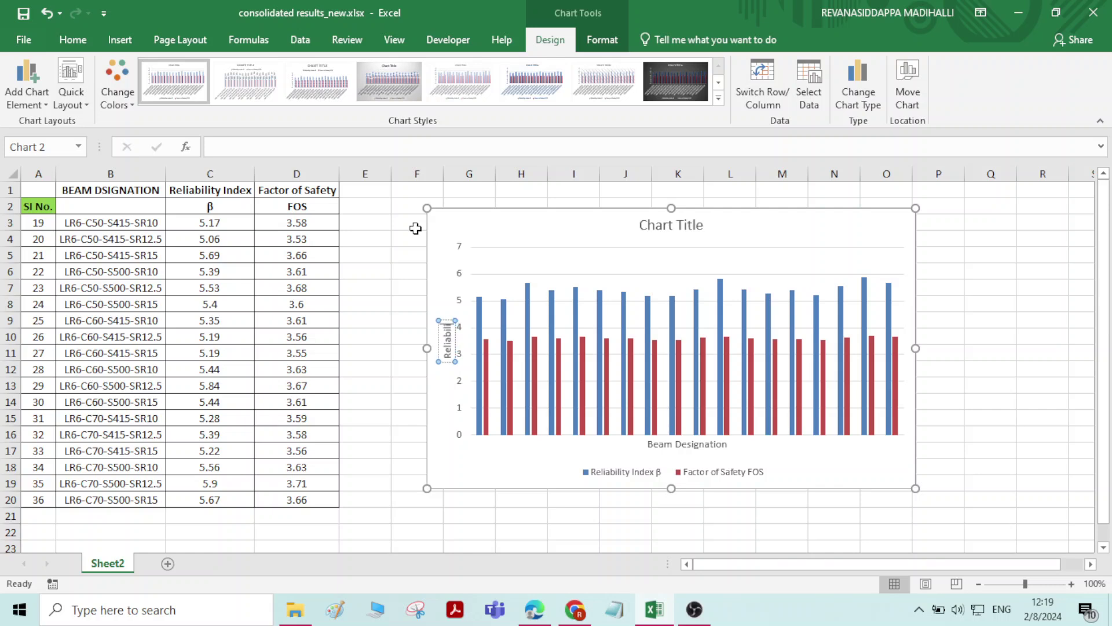
type("ity Index")
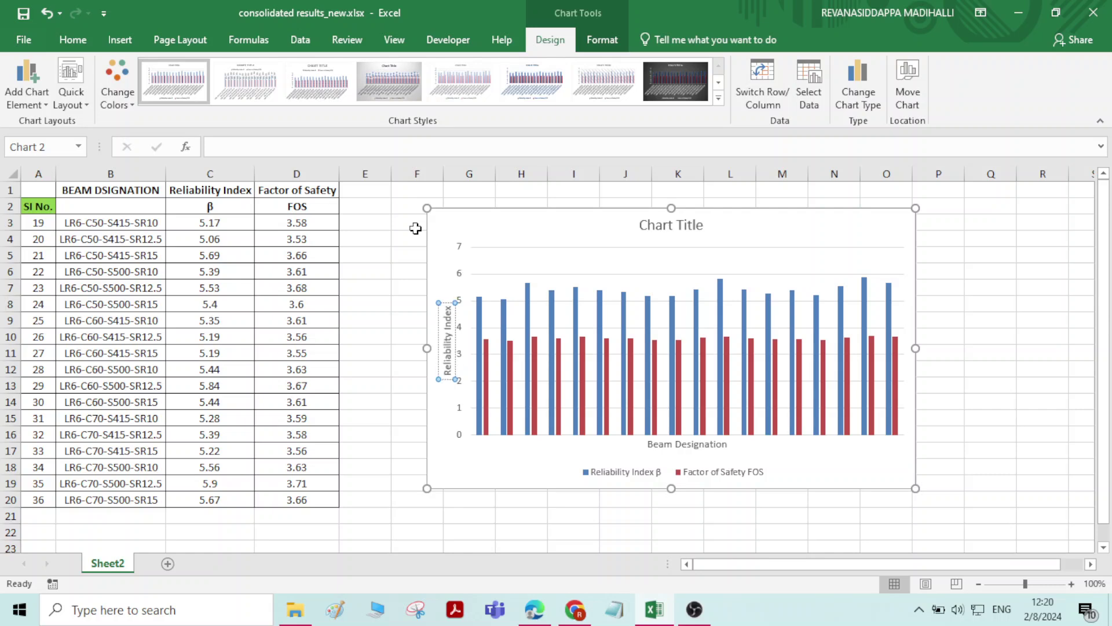
type(" and FOS")
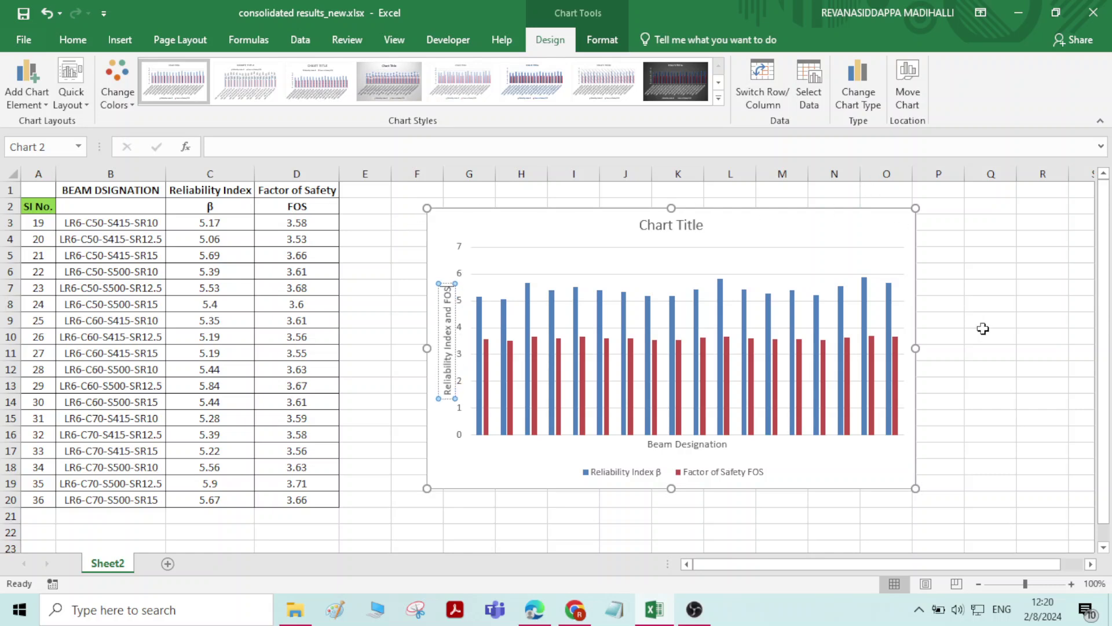
left_click(1031, 347)
- Show the chart's primary horizontal axis again with its beam designation labels
left_click(491, 221)
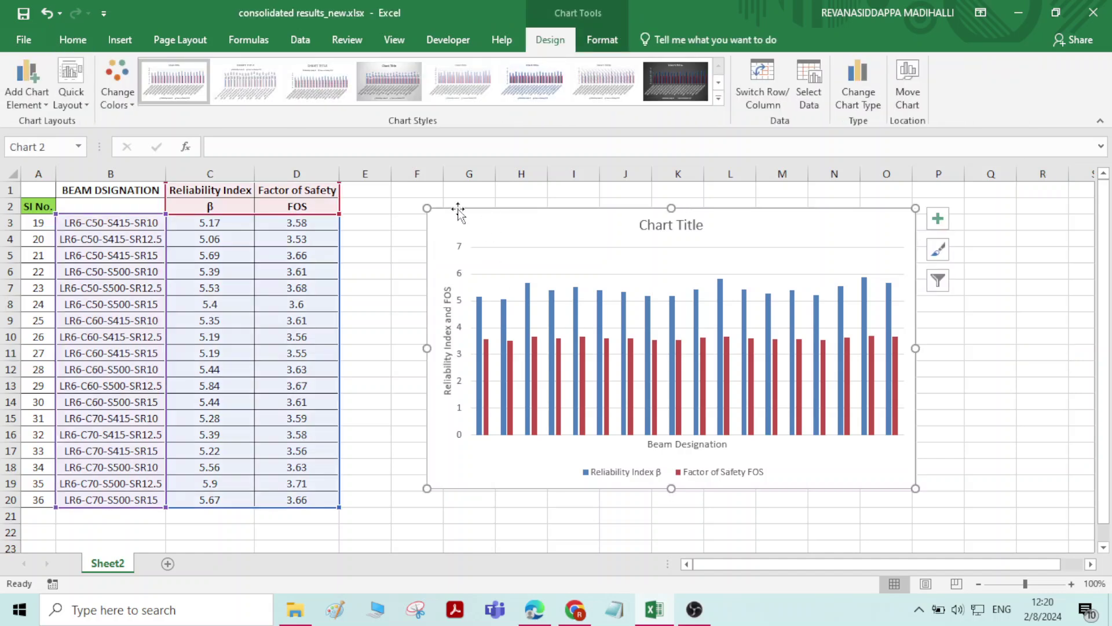
left_click(26, 87)
mouse_move(54, 141)
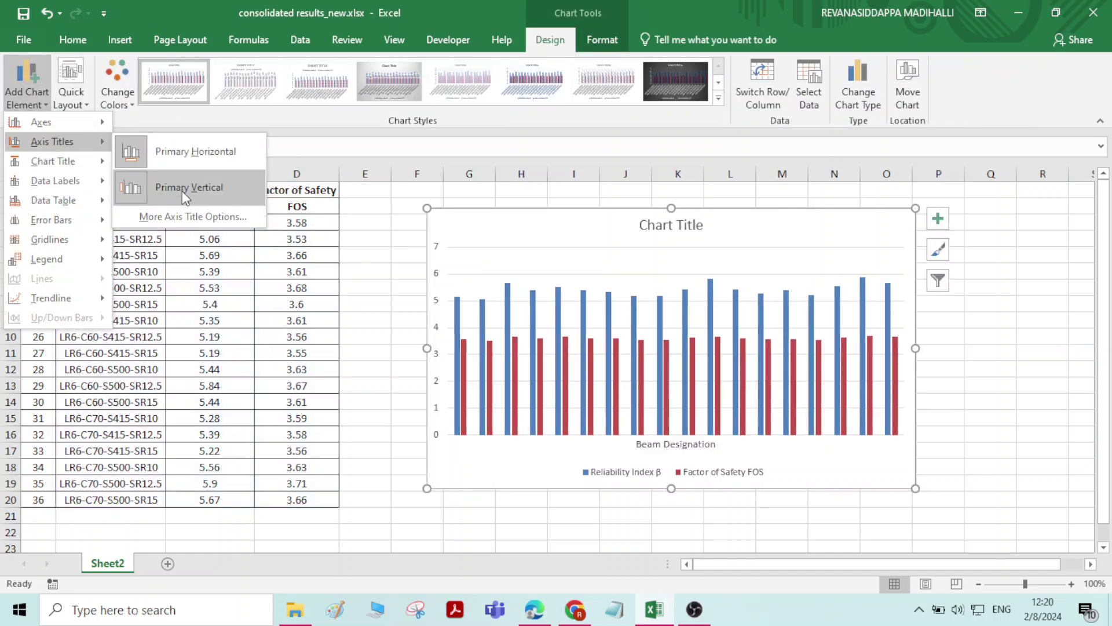
mouse_move(86, 129)
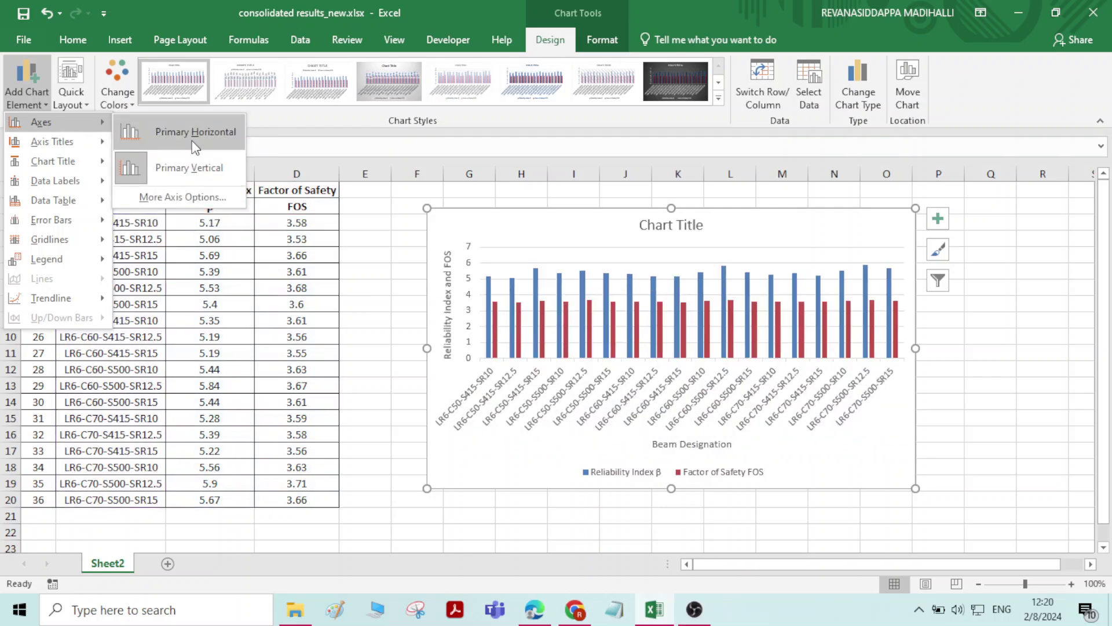
key("Escape")
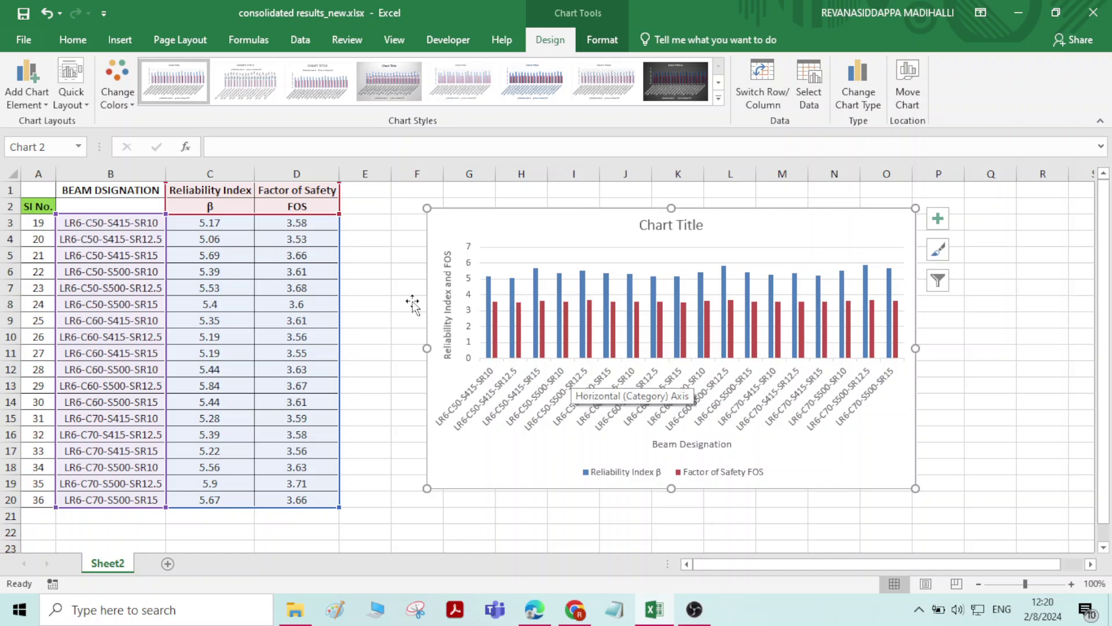
- Set the chart title's placement to Above Chart
left_click(25, 106)
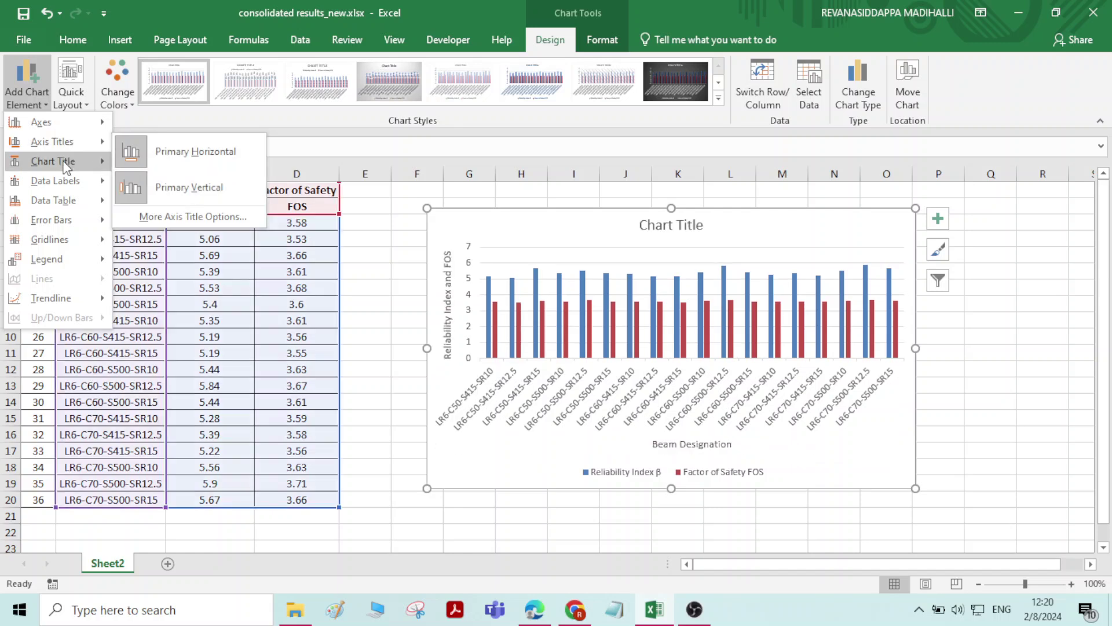
mouse_move(66, 167)
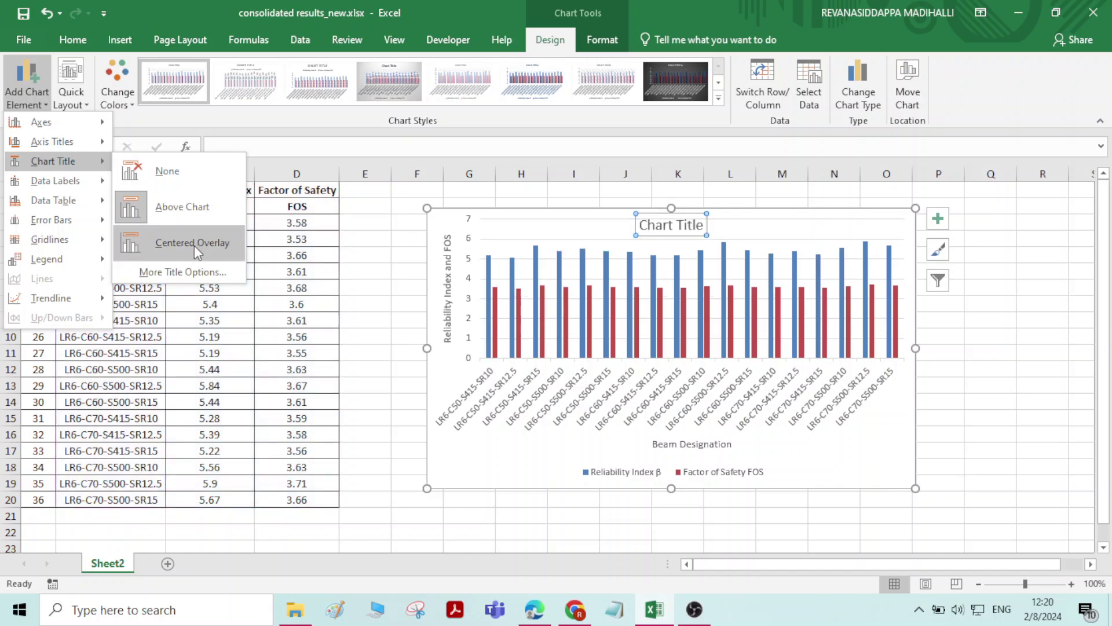
left_click(186, 213)
- Replace the chart title's placeholder text with "Variation of Reliability Index anf FOS with differrent Beams"
left_click(662, 226)
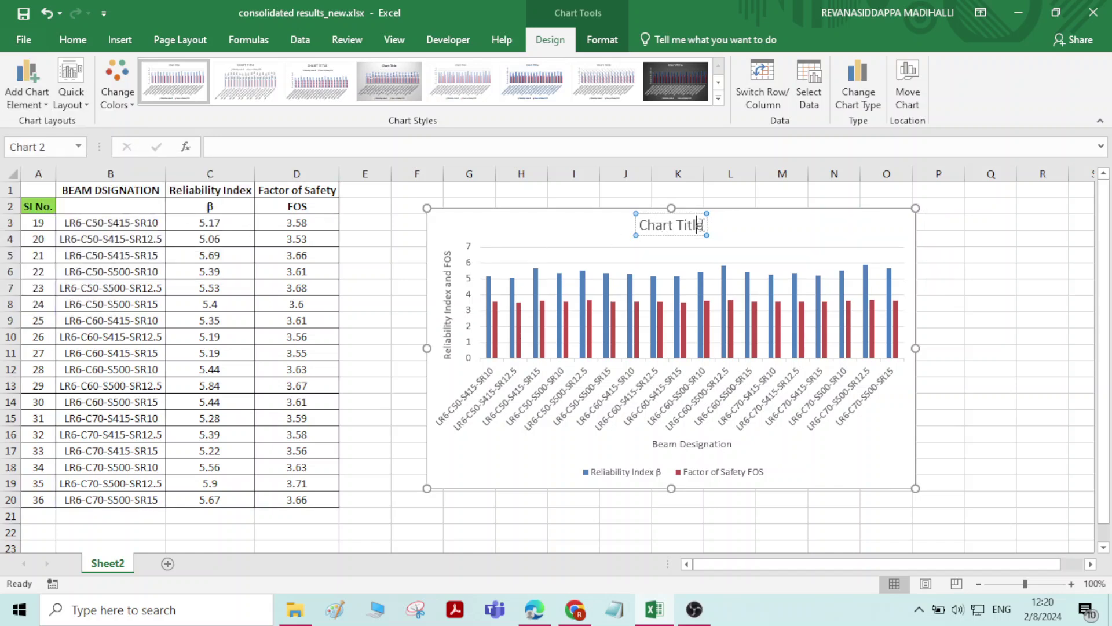
left_click_drag(703, 226, 641, 231)
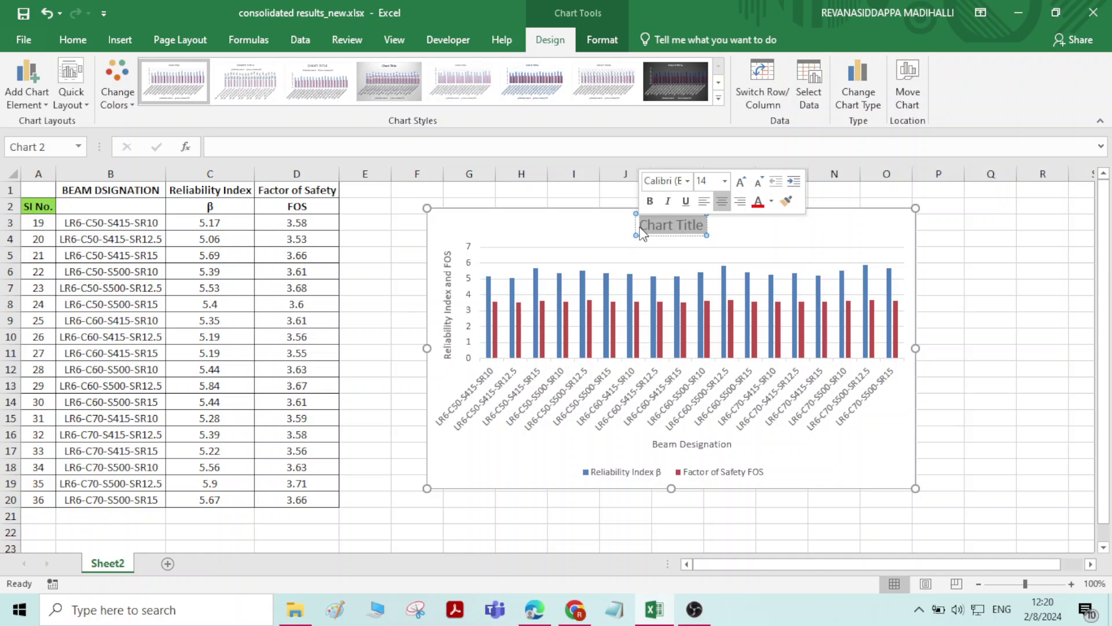
type("Var")
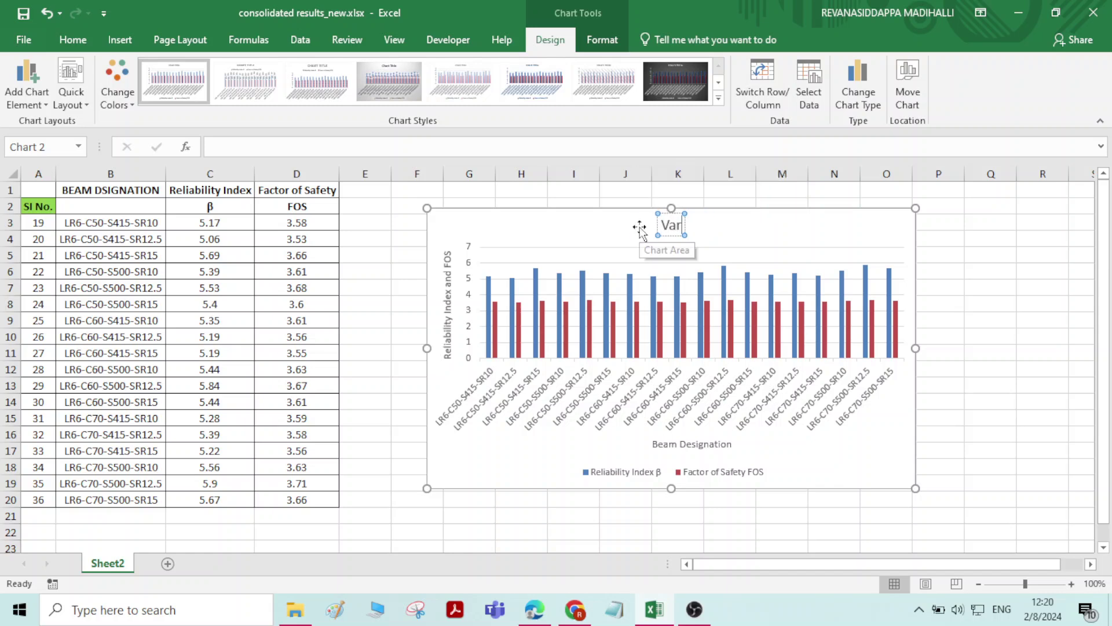
type("iation of")
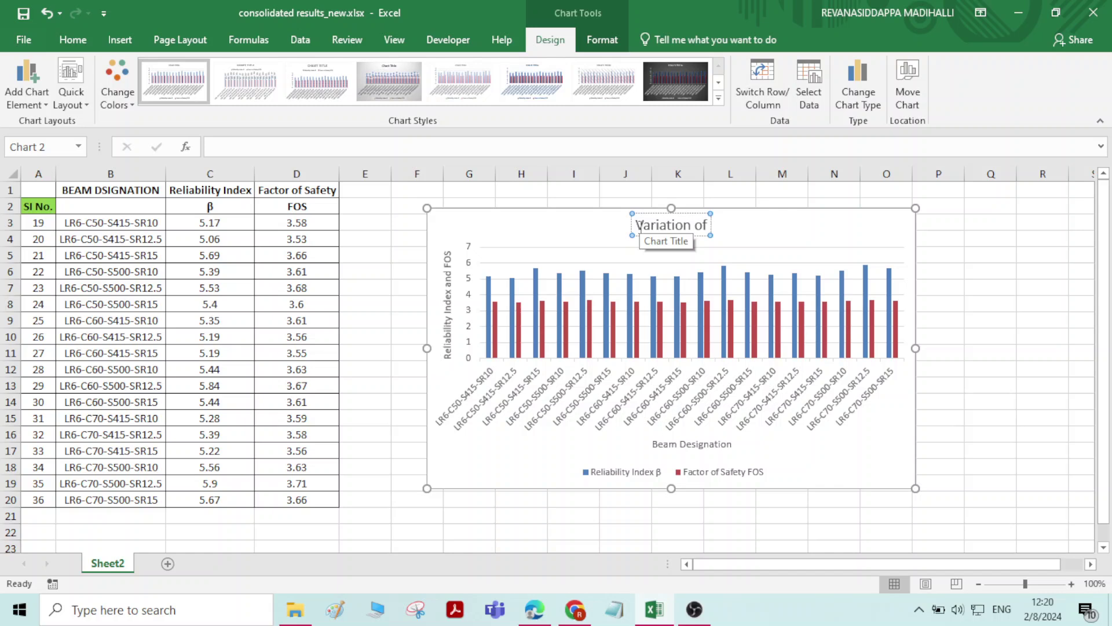
type(" Rel")
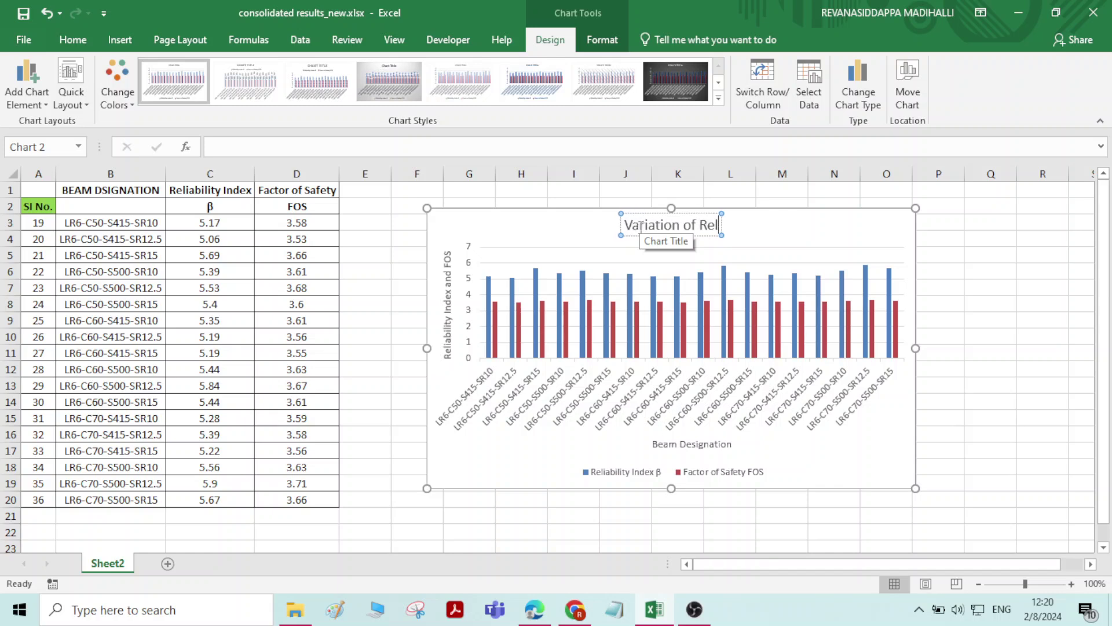
type("iability")
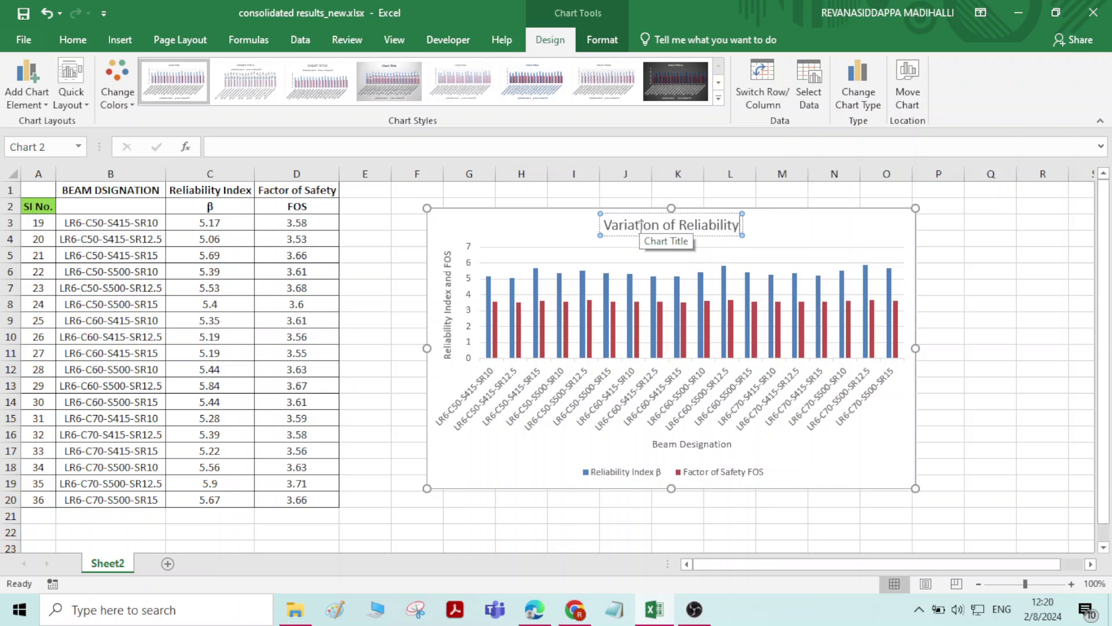
type(" Index an")
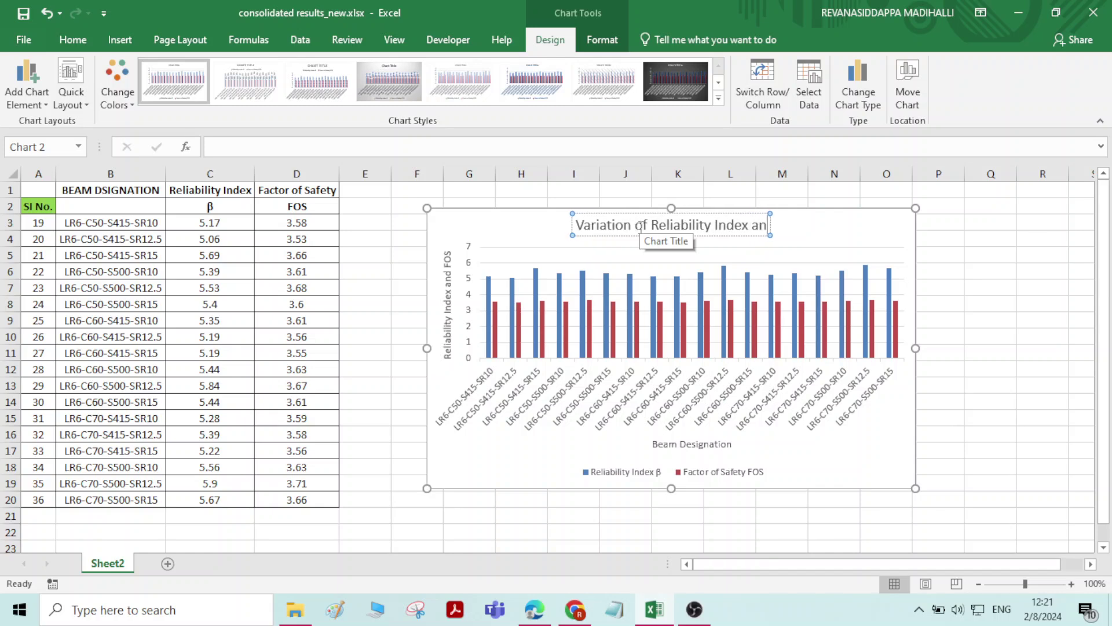
type("f FOS")
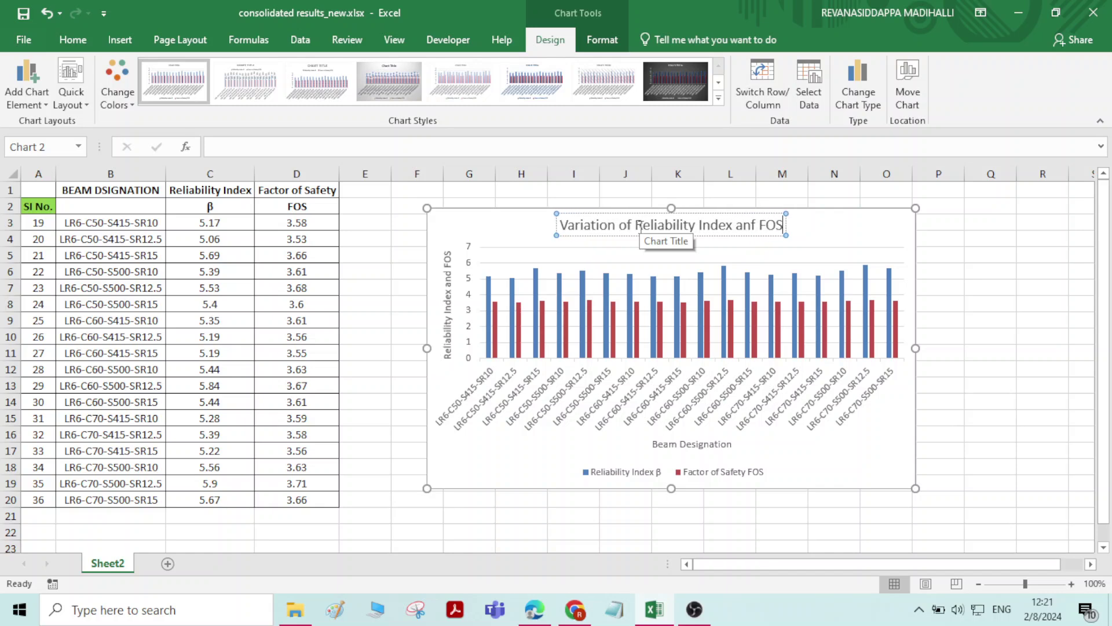
type(" w")
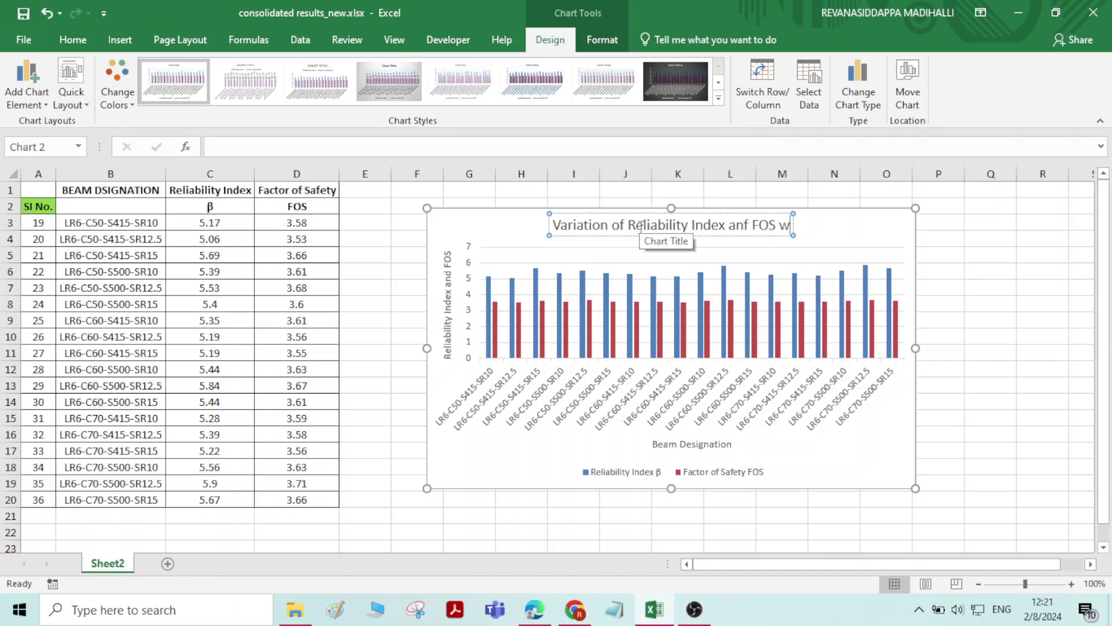
type("ith")
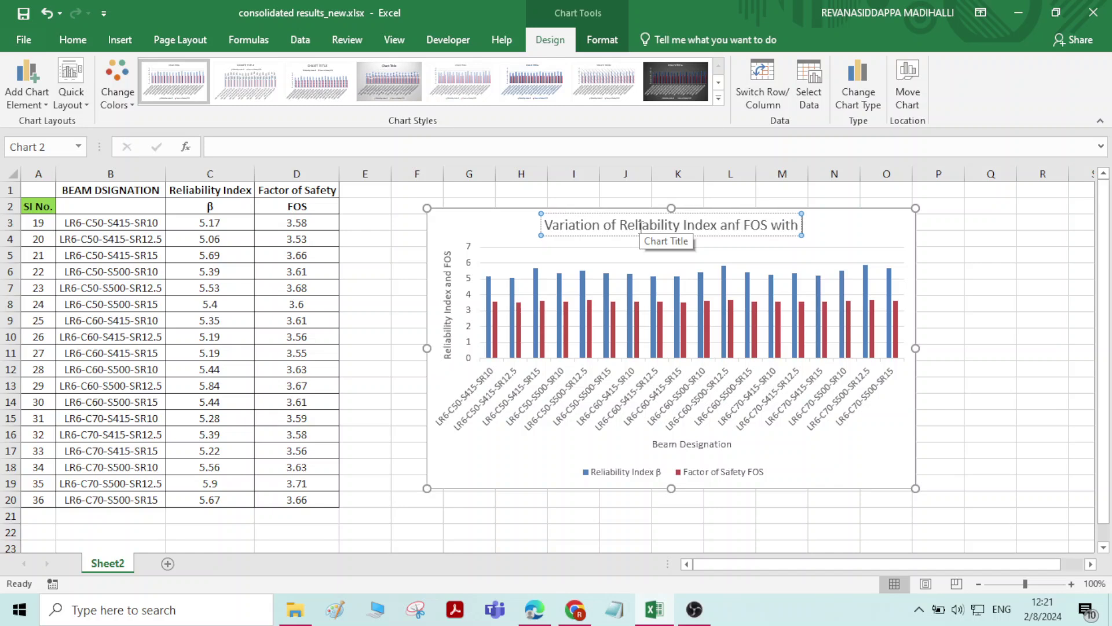
type(" differ")
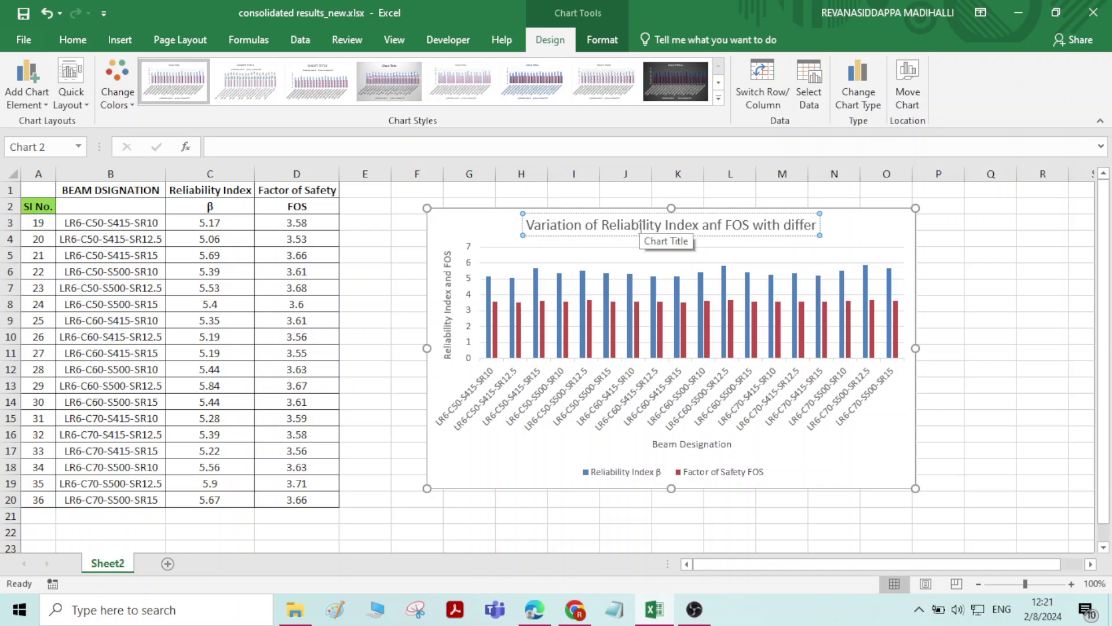
type("rent")
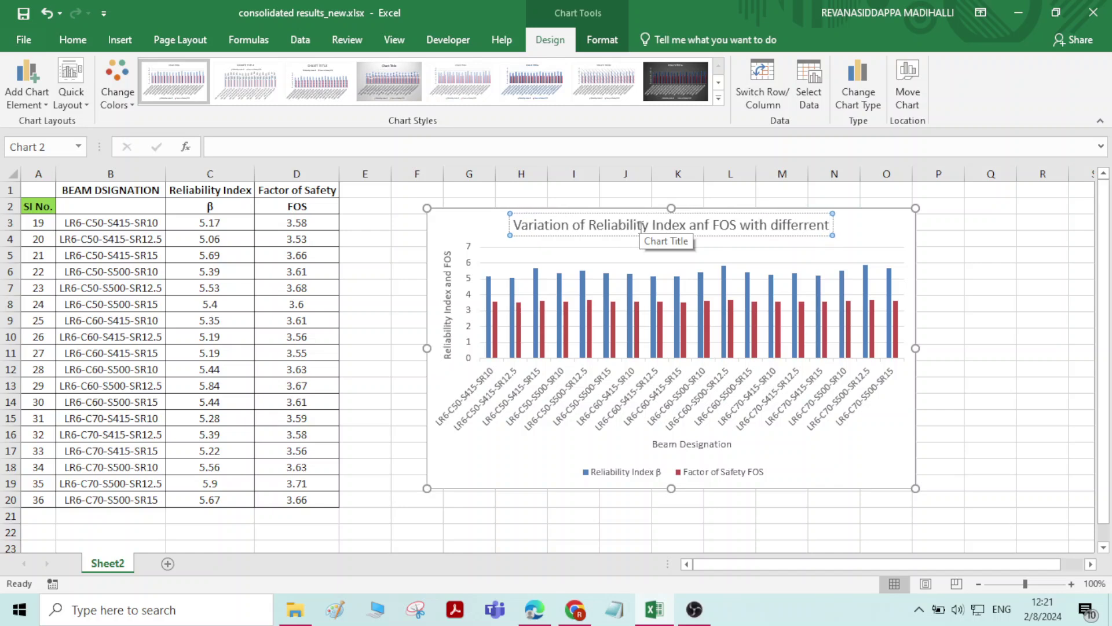
type(" ty")
key("BackSpace")
key("BackSpace")
key("BackSpace")
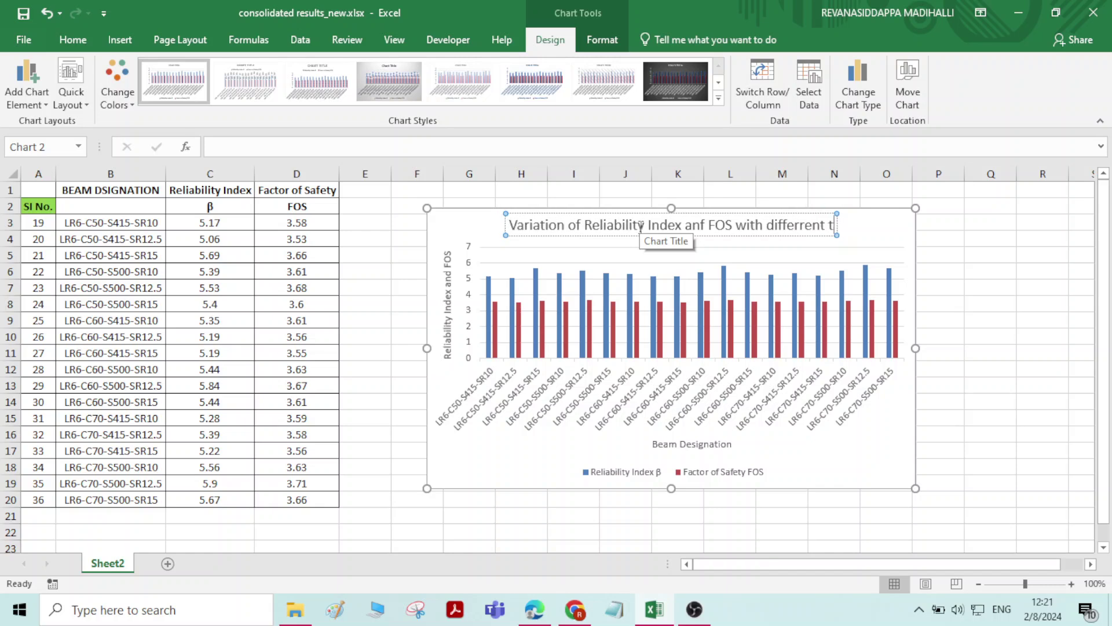
type("Beams")
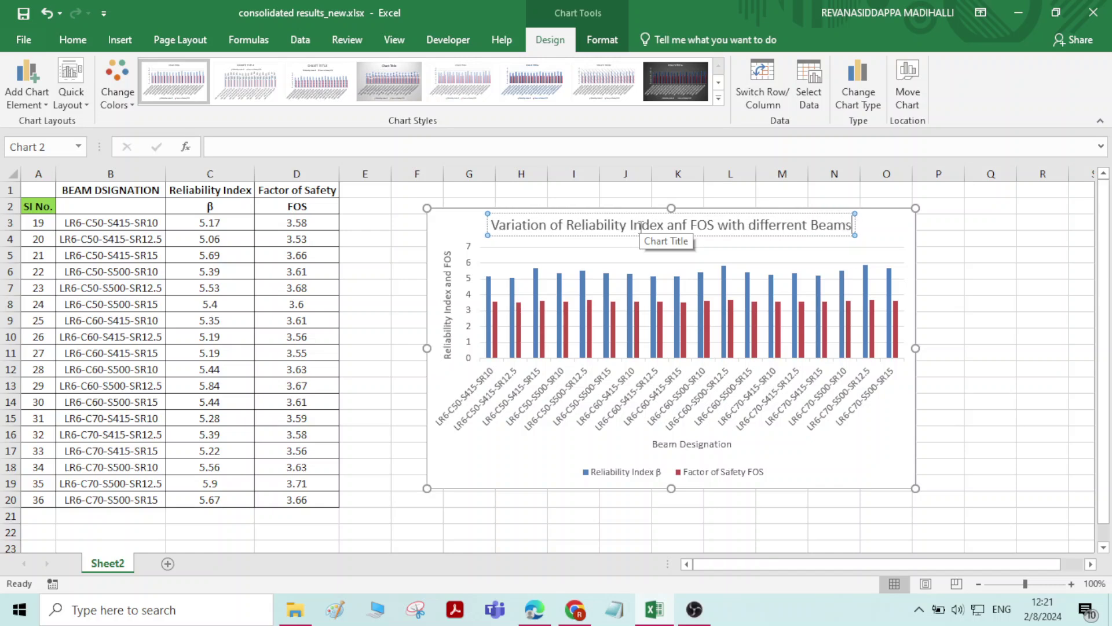
left_click(984, 286)
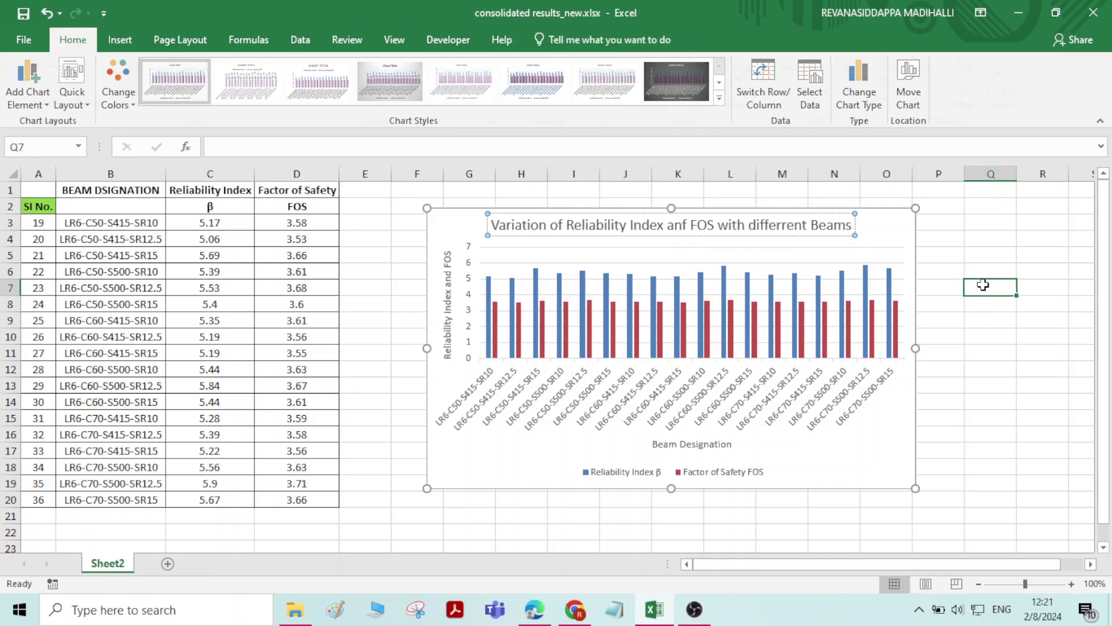
- Add data labels to both column series of the chart with the Inside End placement
left_click(873, 219)
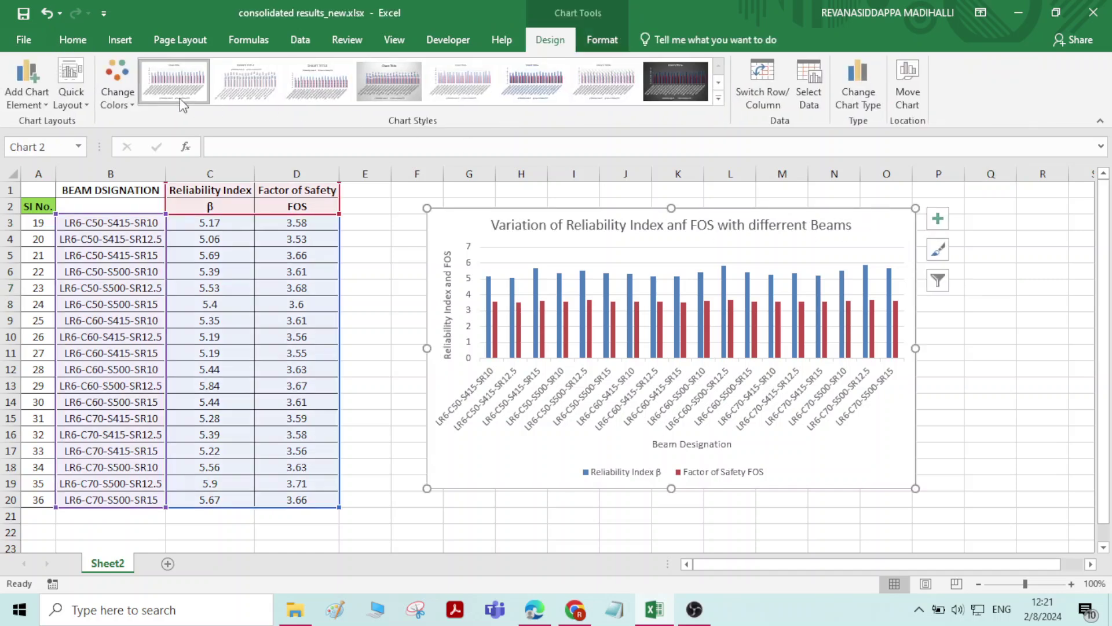
left_click(42, 103)
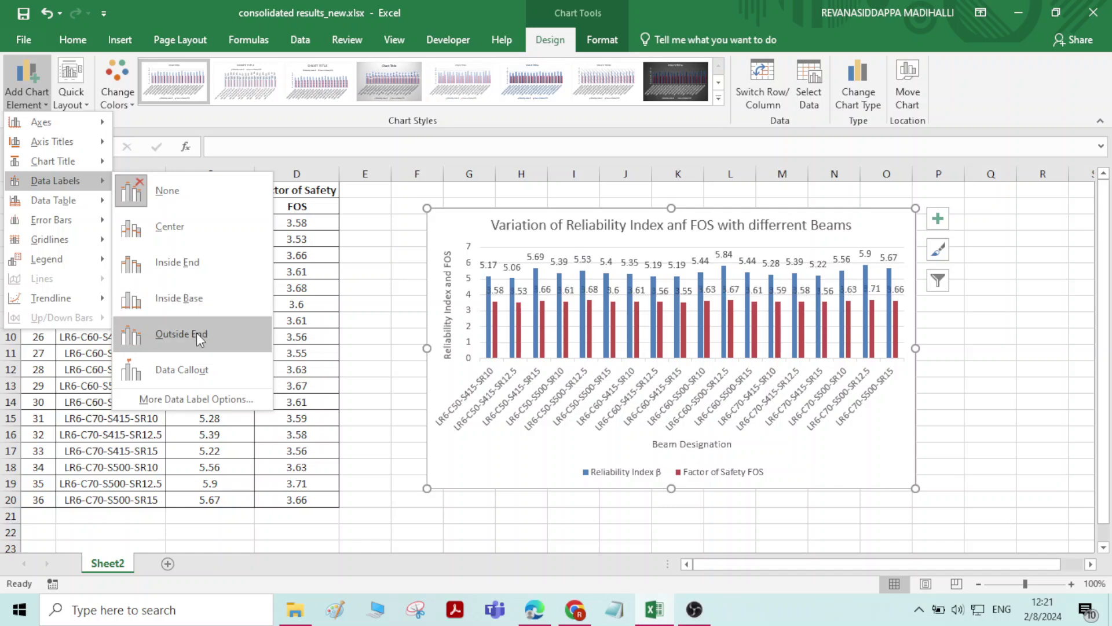
left_click(189, 271)
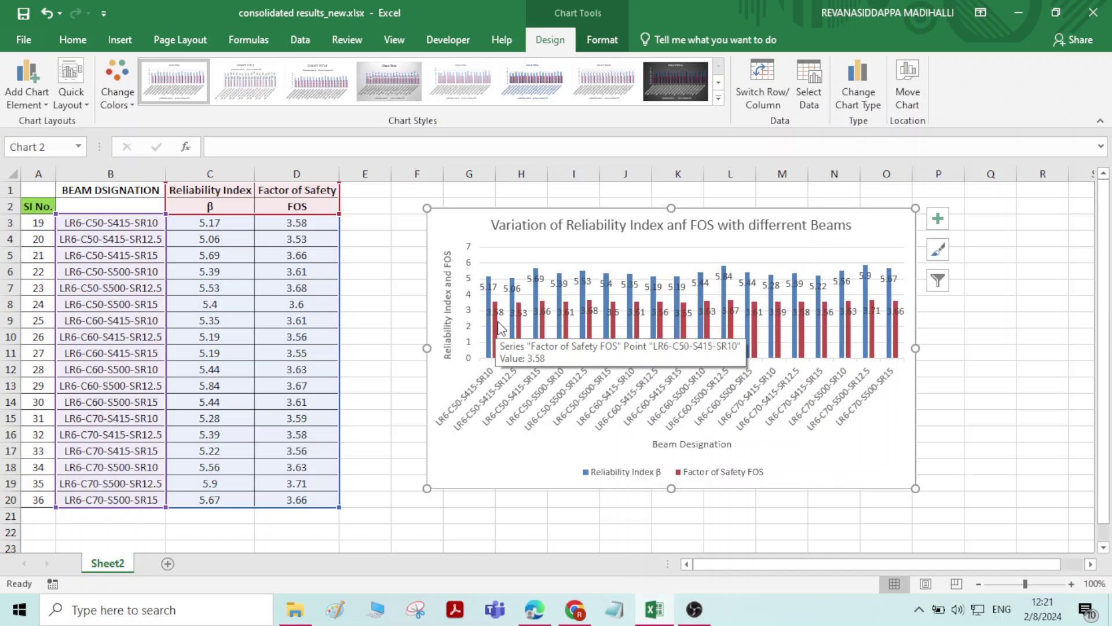
- Add primary minor vertical and primary major vertical gridlines to the column chart
left_click(41, 103)
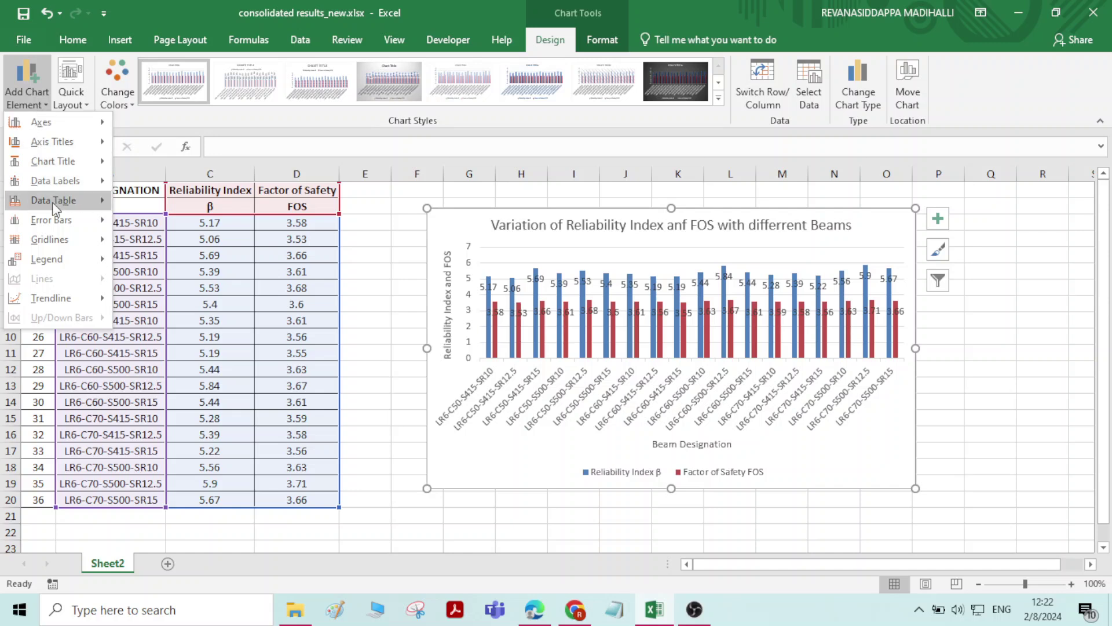
mouse_move(64, 202)
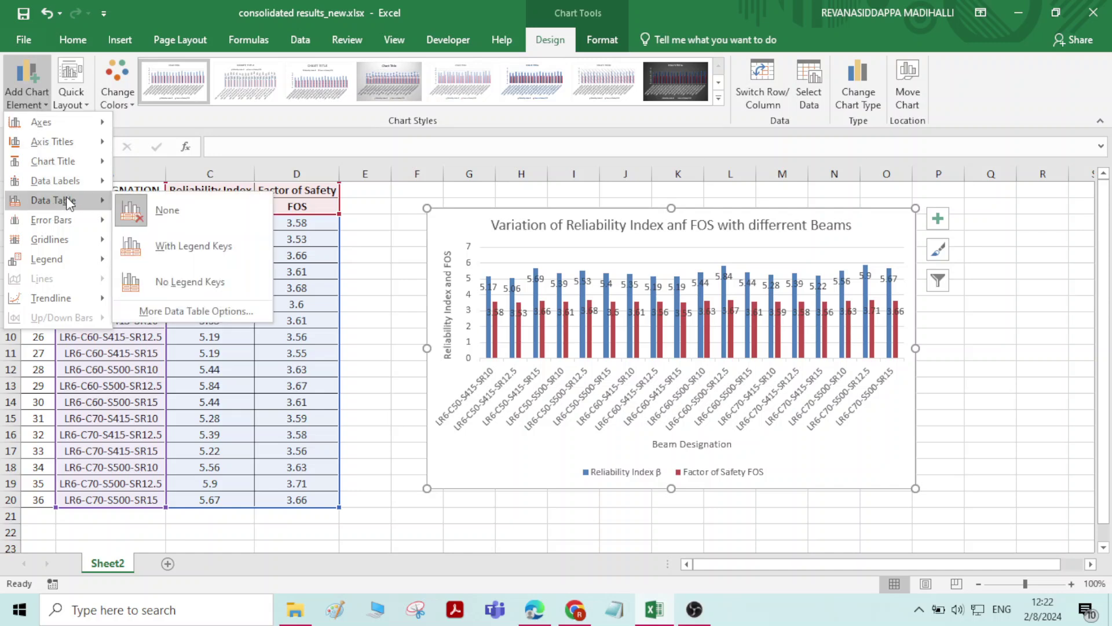
mouse_move(75, 182)
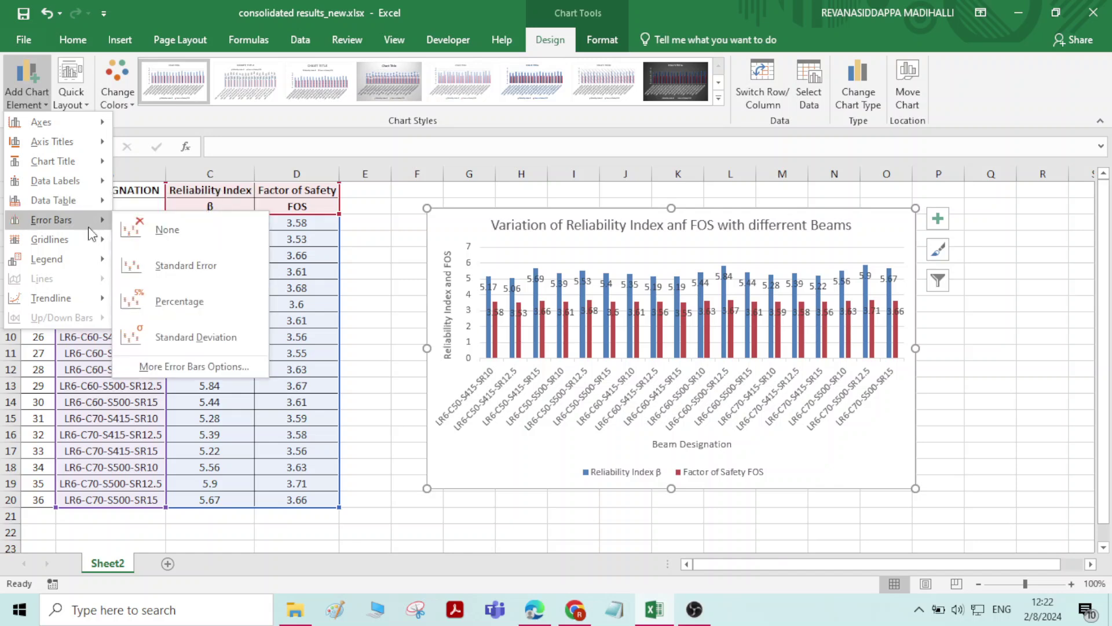
mouse_move(93, 243)
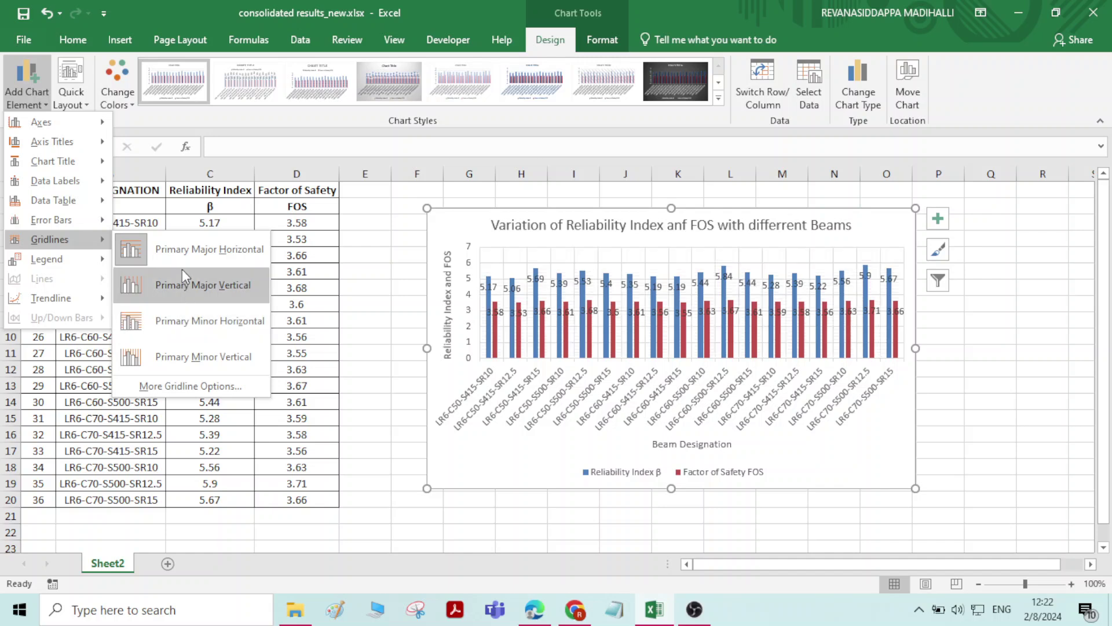
left_click(183, 361)
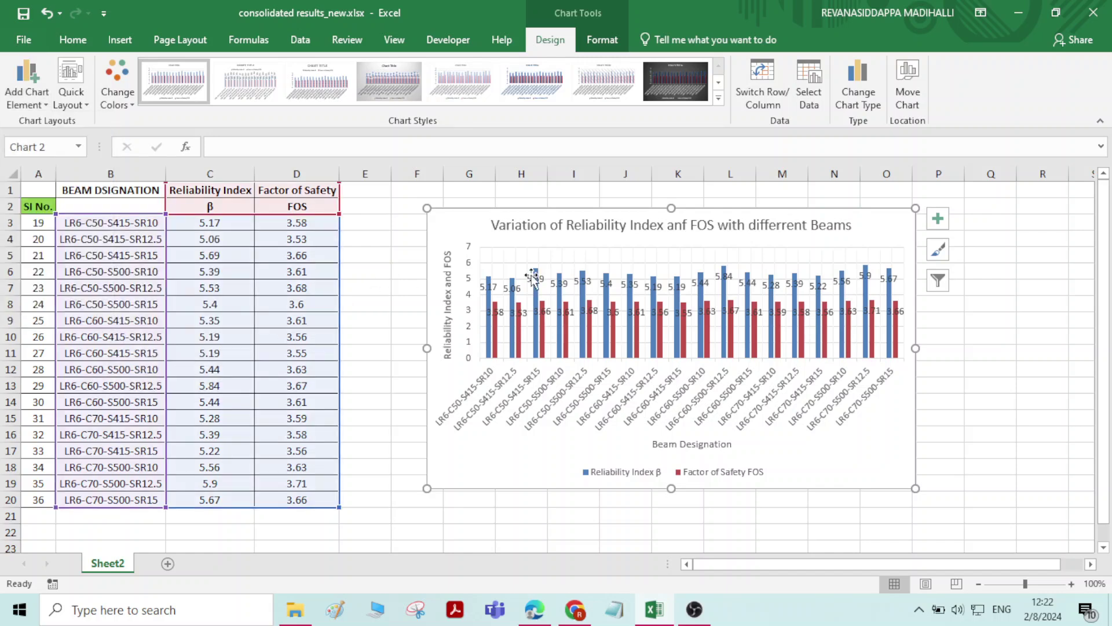
left_click(26, 97)
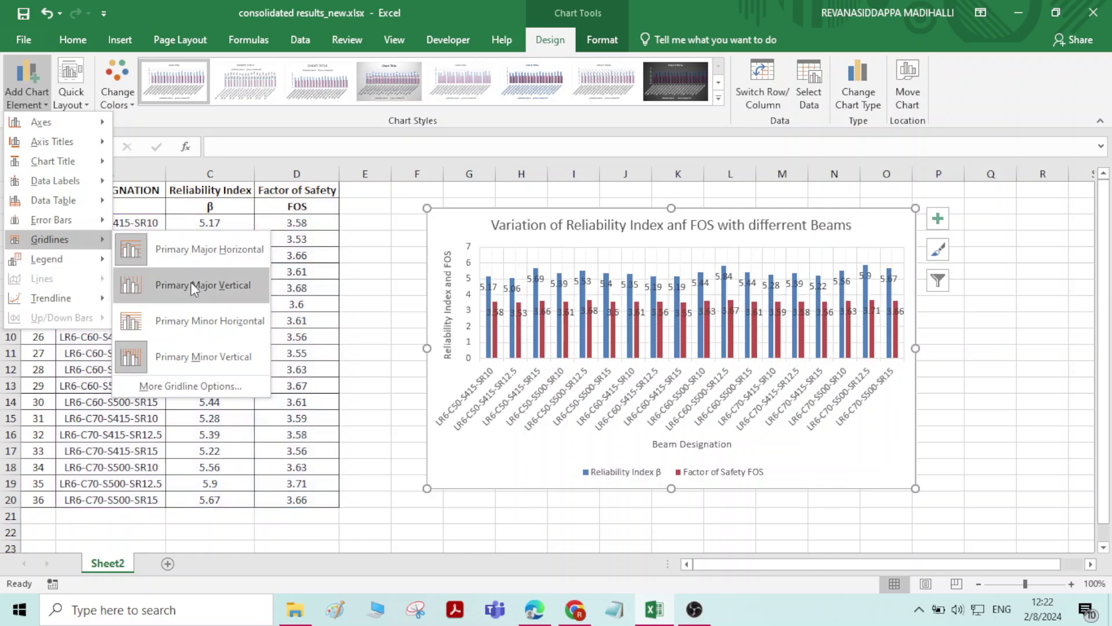
left_click(190, 284)
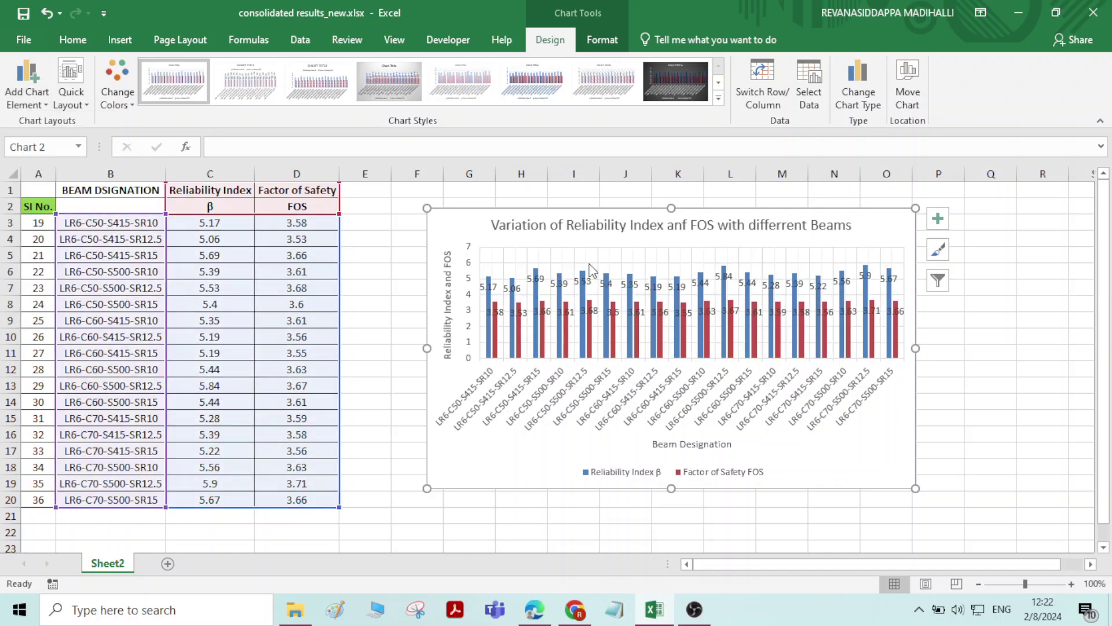
left_click(42, 92)
mouse_move(71, 259)
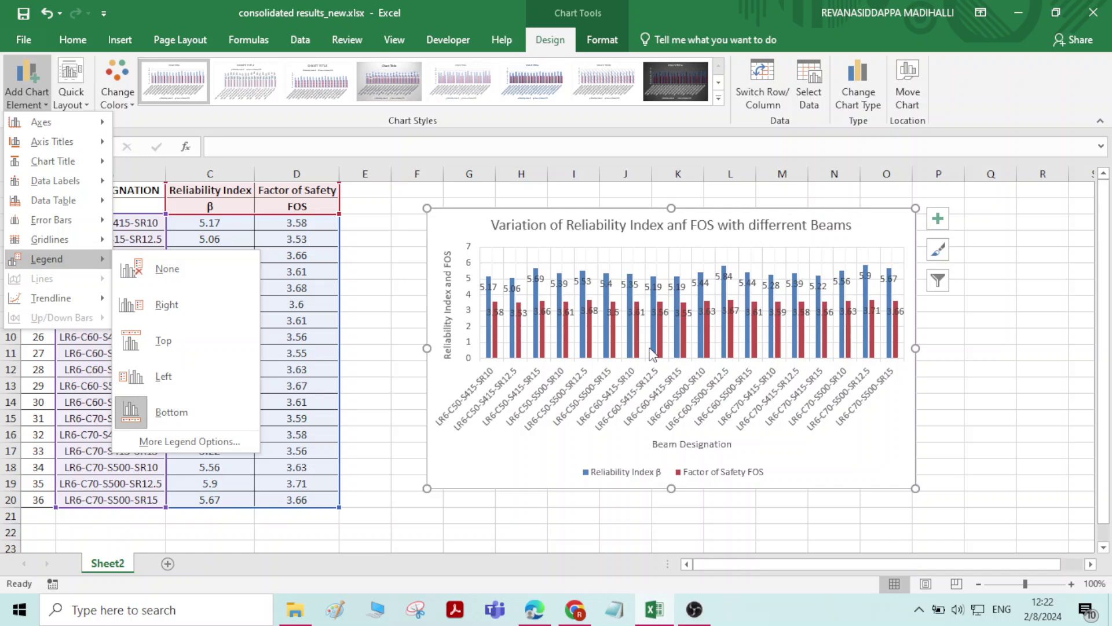
key("Escape")
key("Escape")
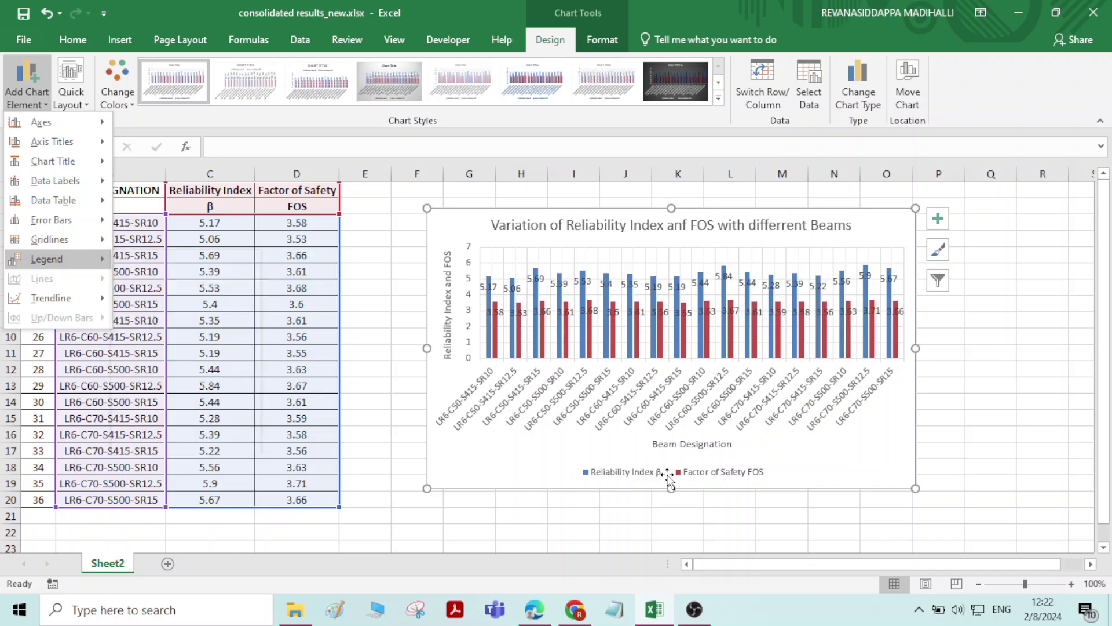
- Try the chart legend in the Top placement and return it to Bottom
left_click(684, 474)
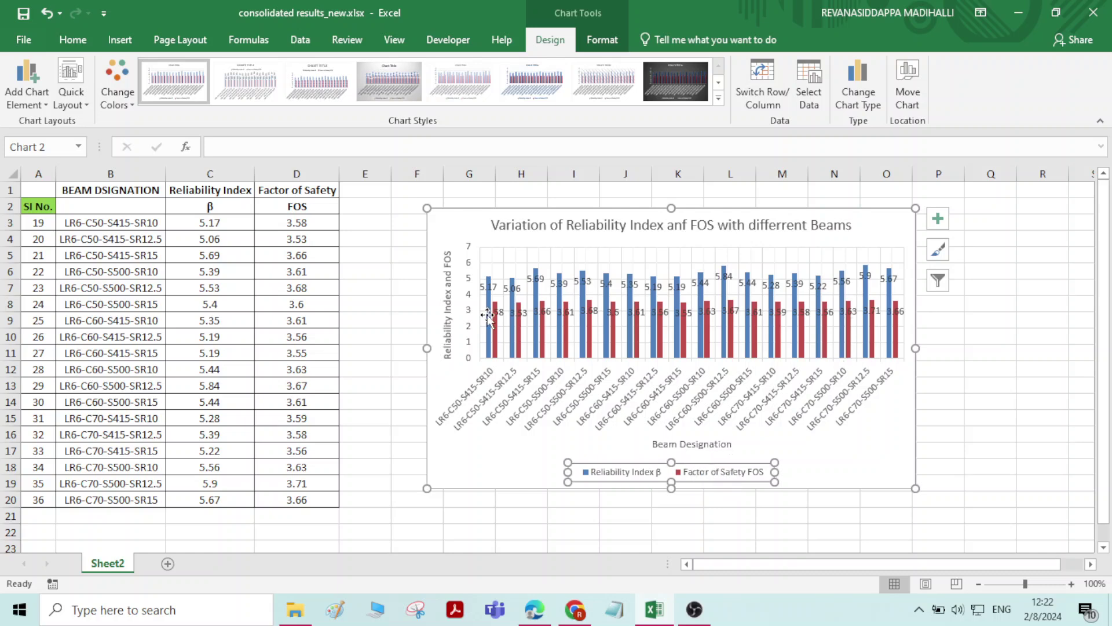
left_click(26, 82)
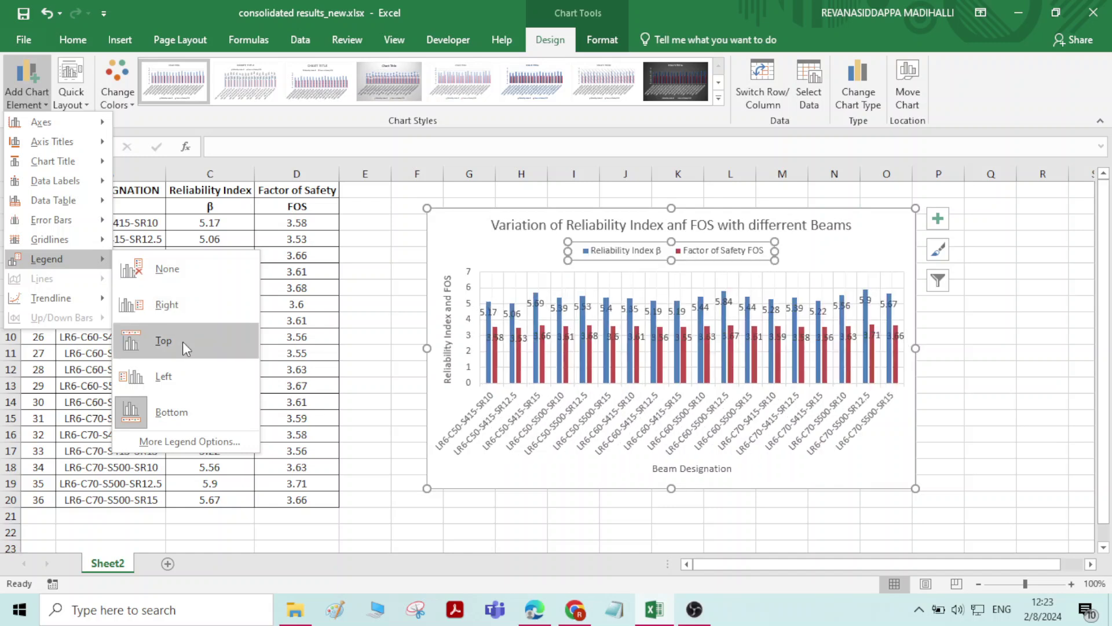
left_click(182, 341)
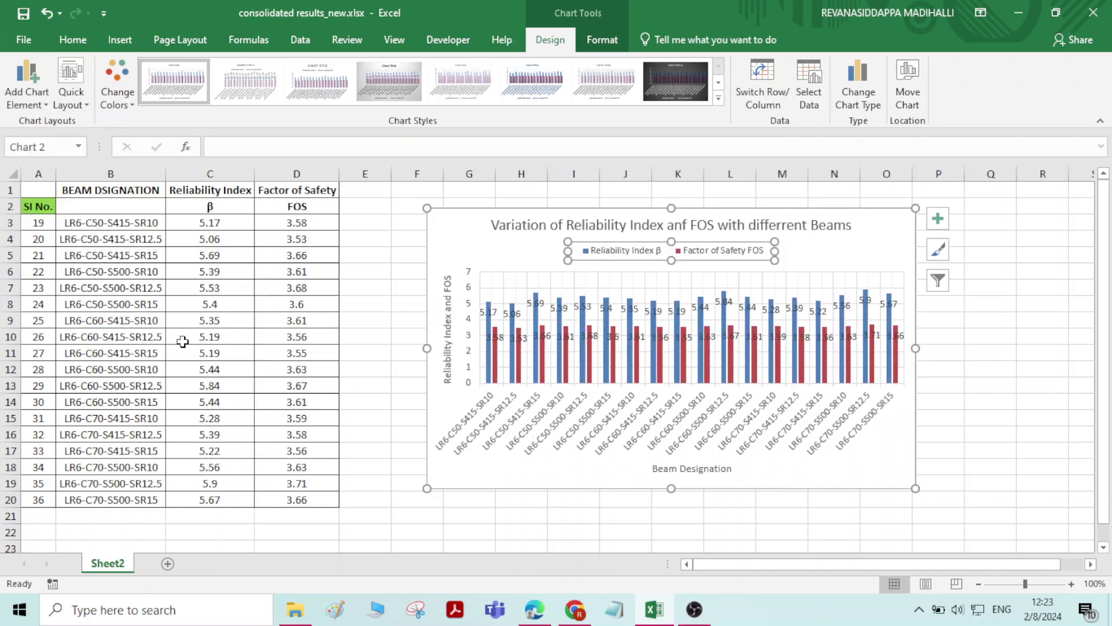
left_click(37, 107)
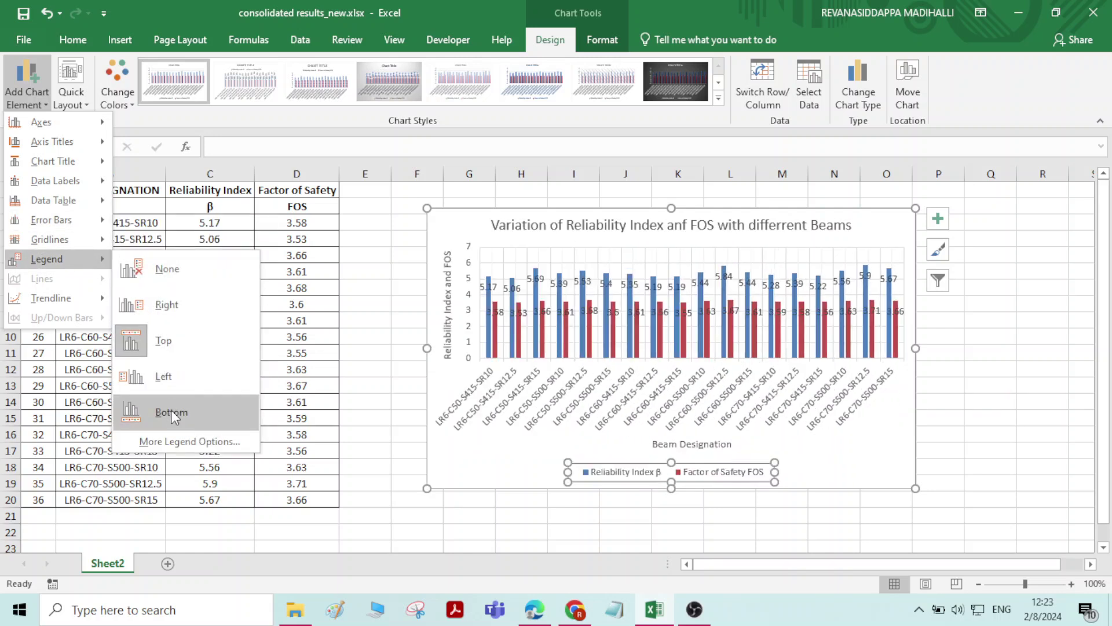
left_click(171, 410)
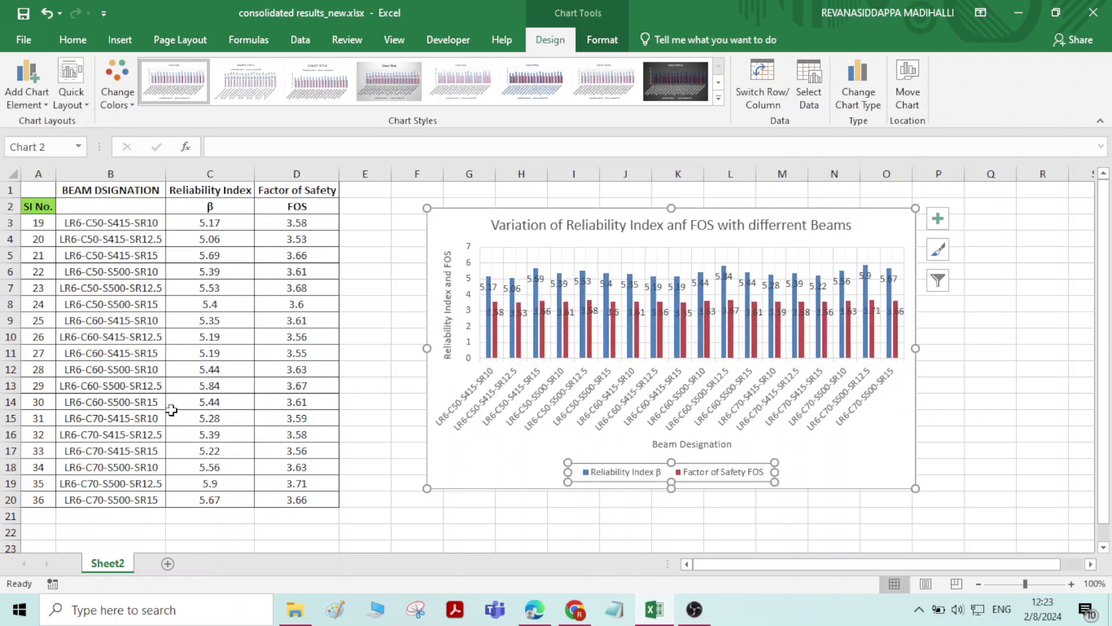
- Set the chart legend's placement to Right
left_click(27, 93)
mouse_move(79, 262)
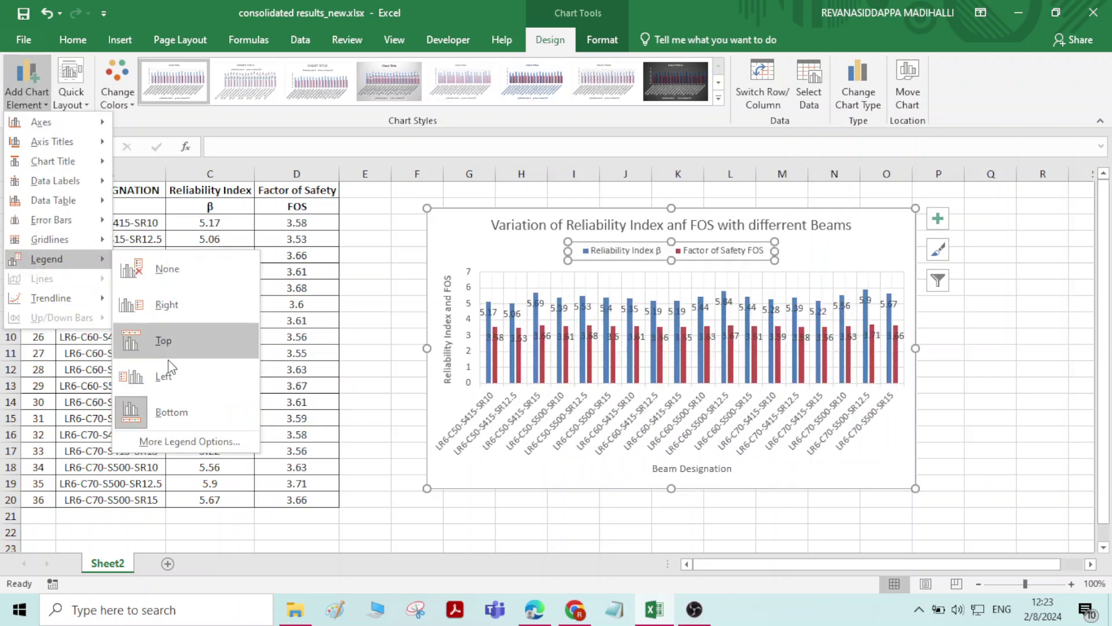
left_click(190, 304)
- Widen the chart by about two and a half columns, make it slightly taller, and shift it slightly toward the data table
left_click_drag(915, 489, 1046, 504)
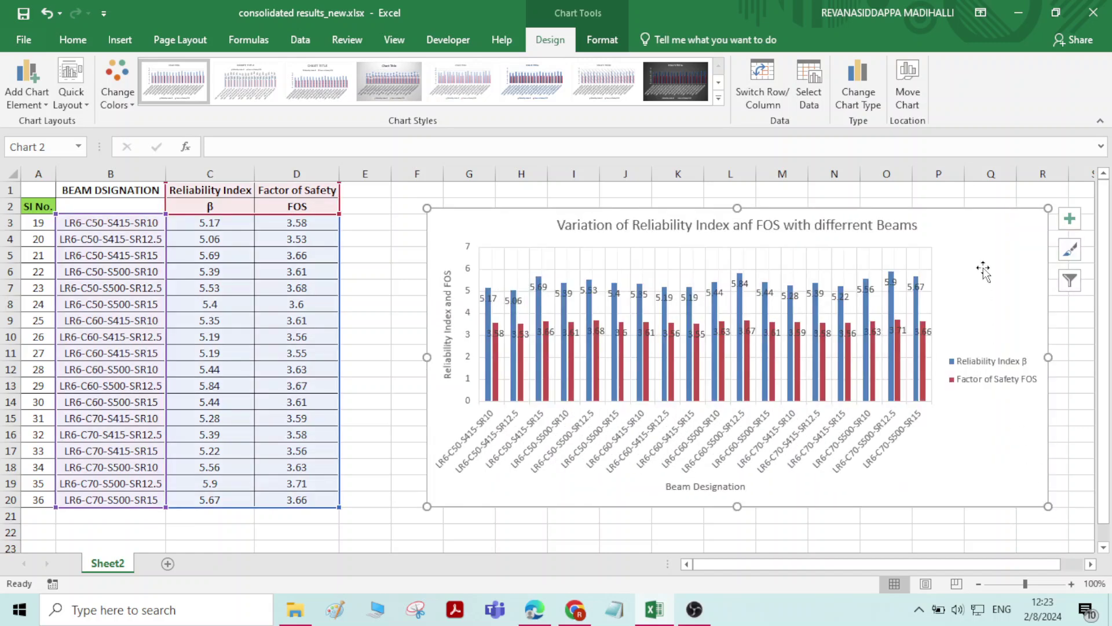
left_click_drag(988, 208, 961, 208)
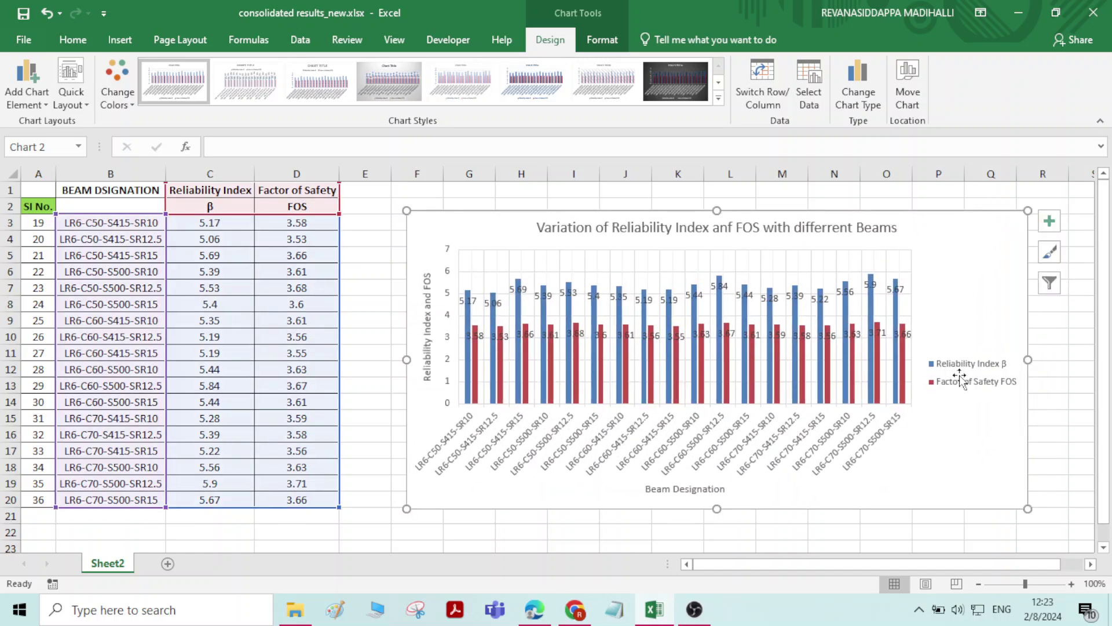
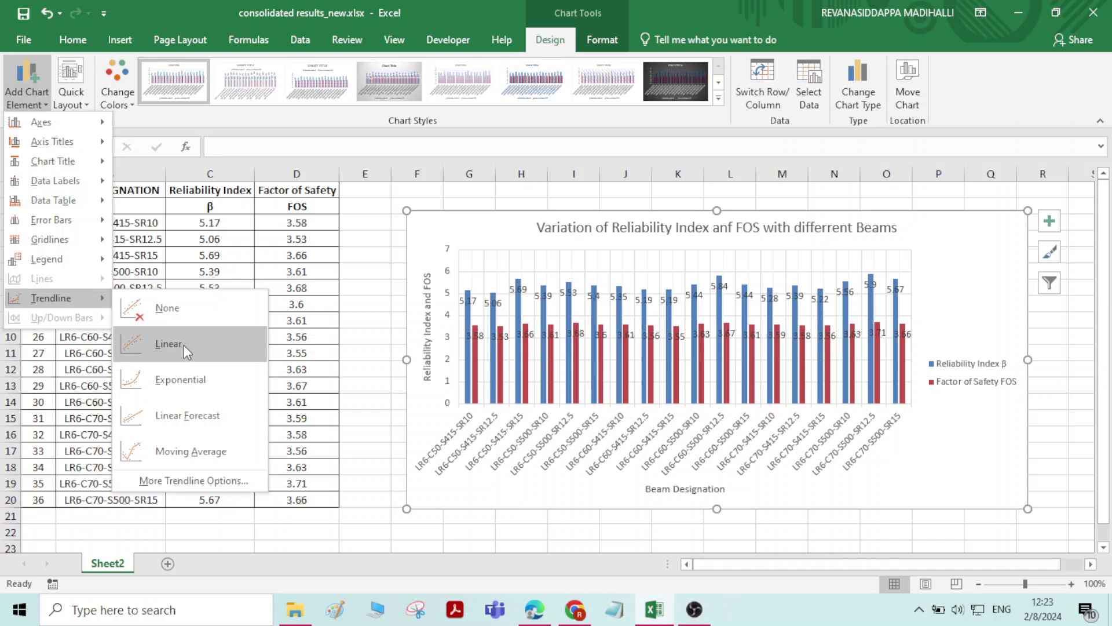
- Try a linear trendline on the Reliability Index β series and delete it from the chart
left_click(181, 343)
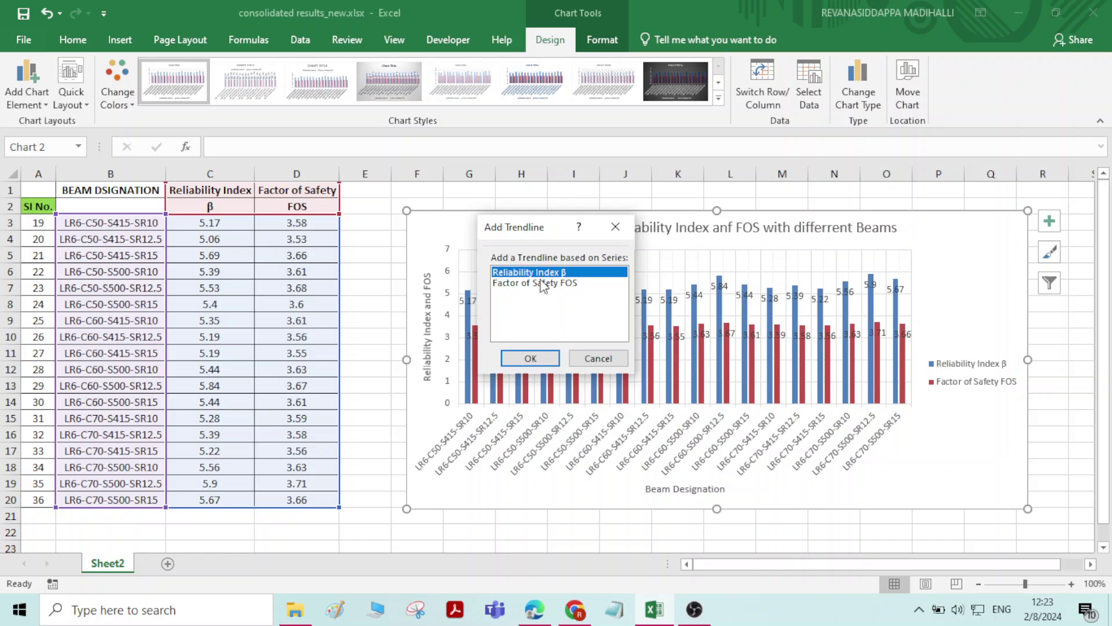
left_click(531, 359)
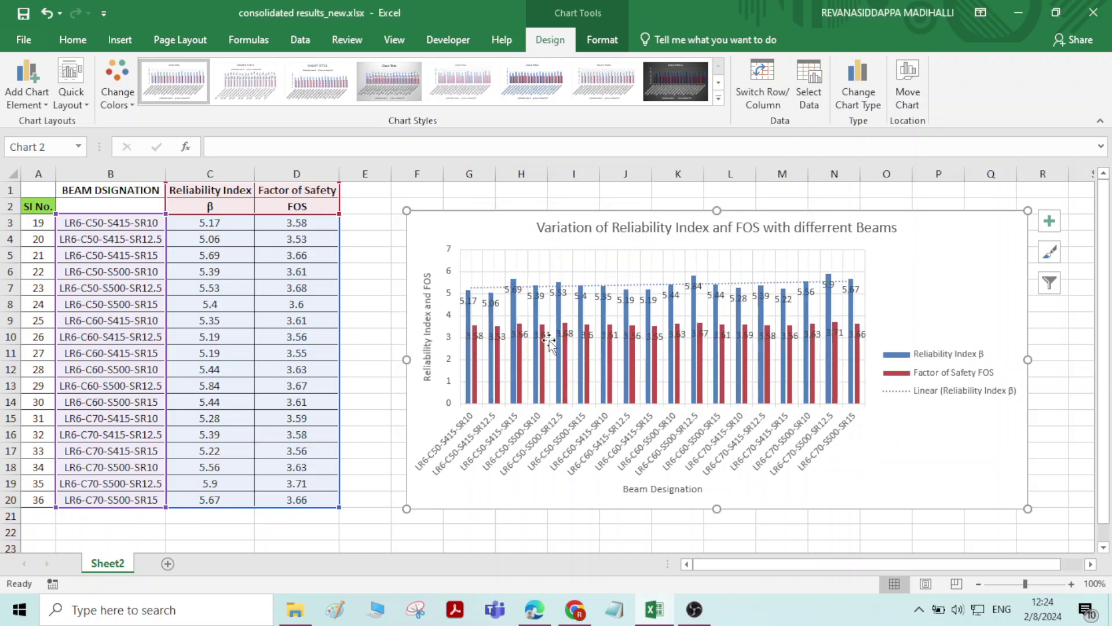
left_click(643, 283)
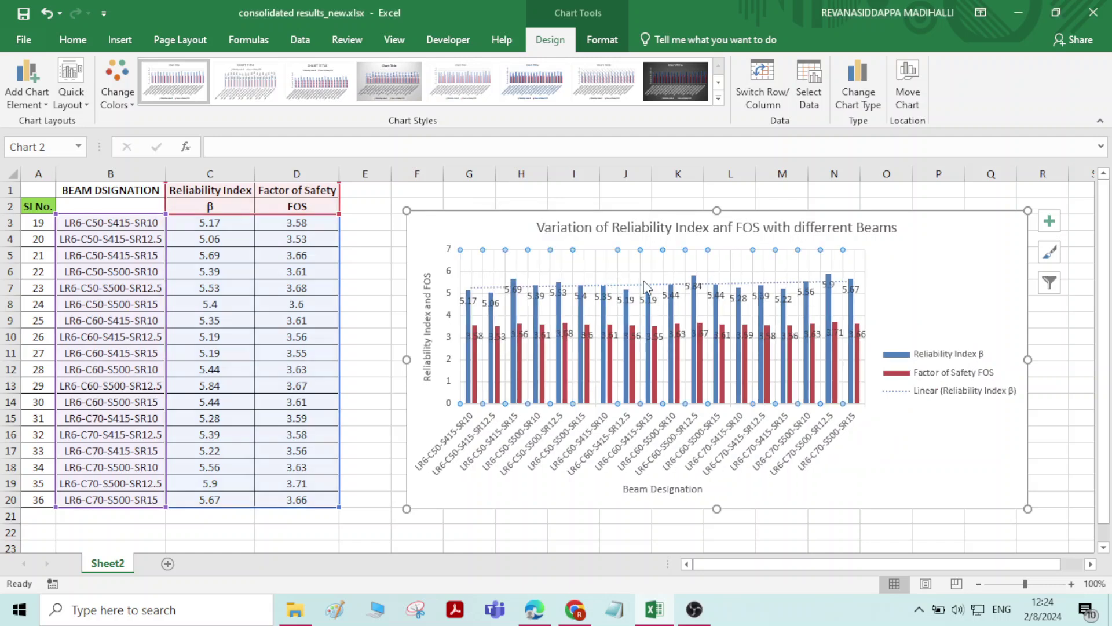
left_click(644, 284)
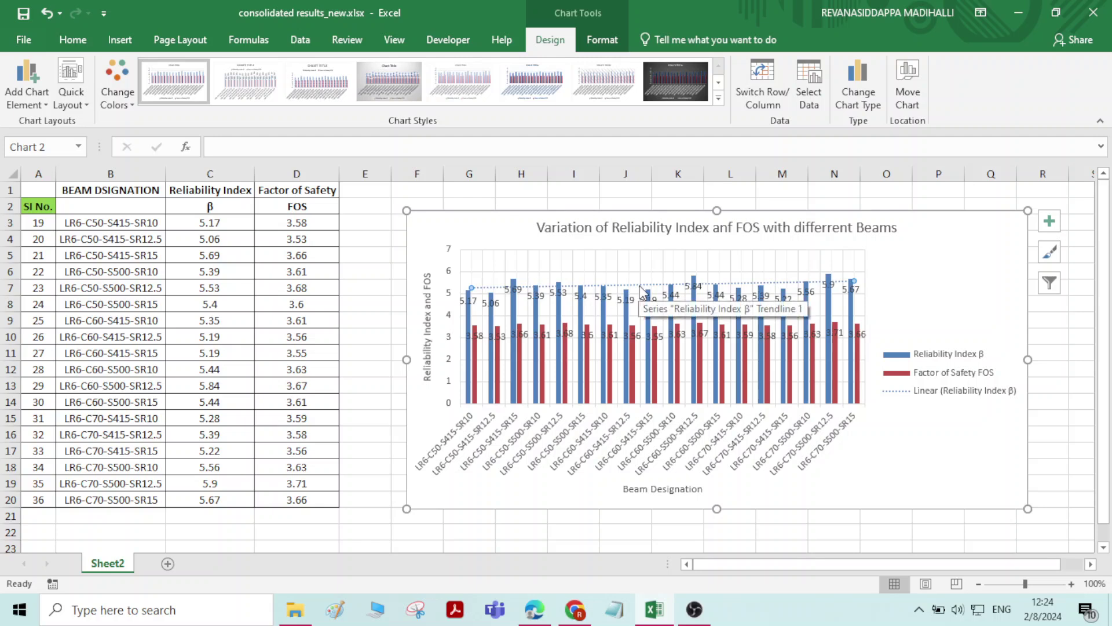
left_click(26, 90)
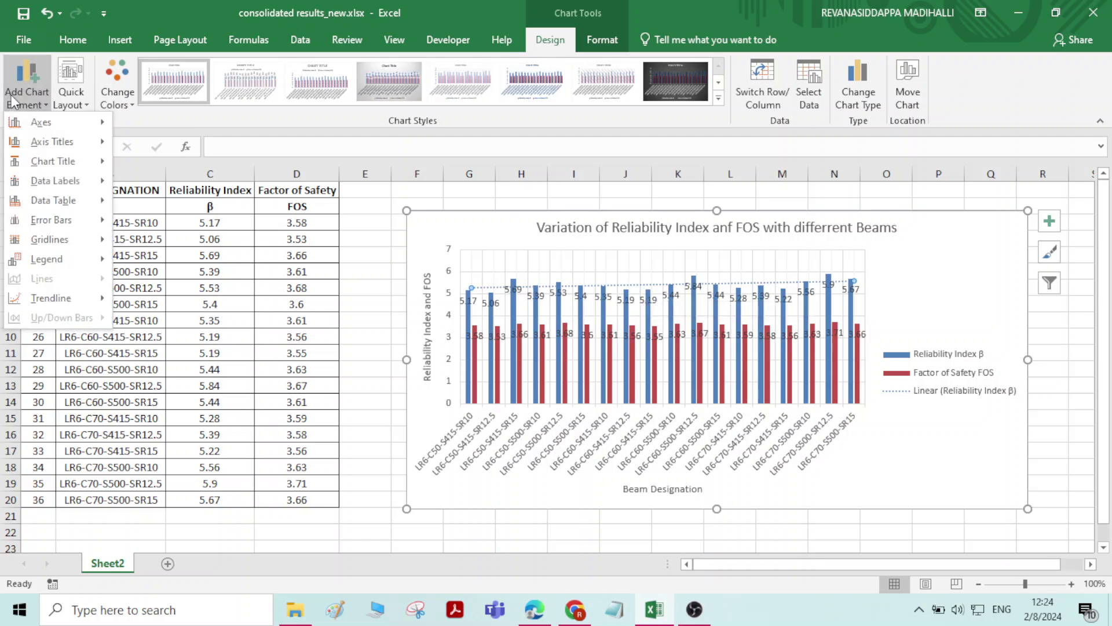
mouse_move(98, 299)
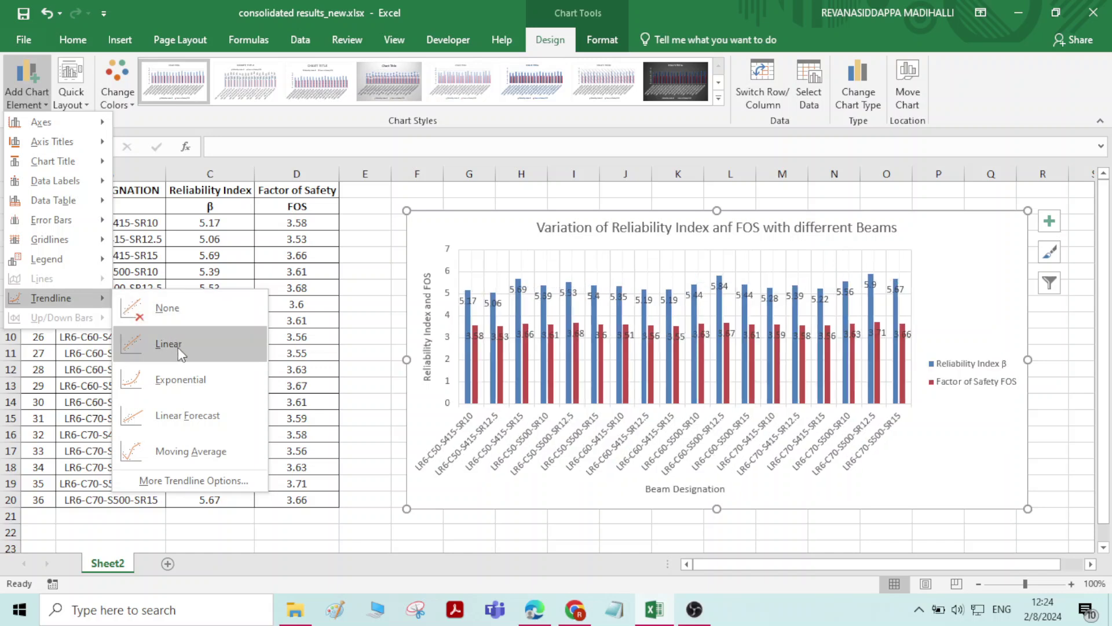
left_click(189, 359)
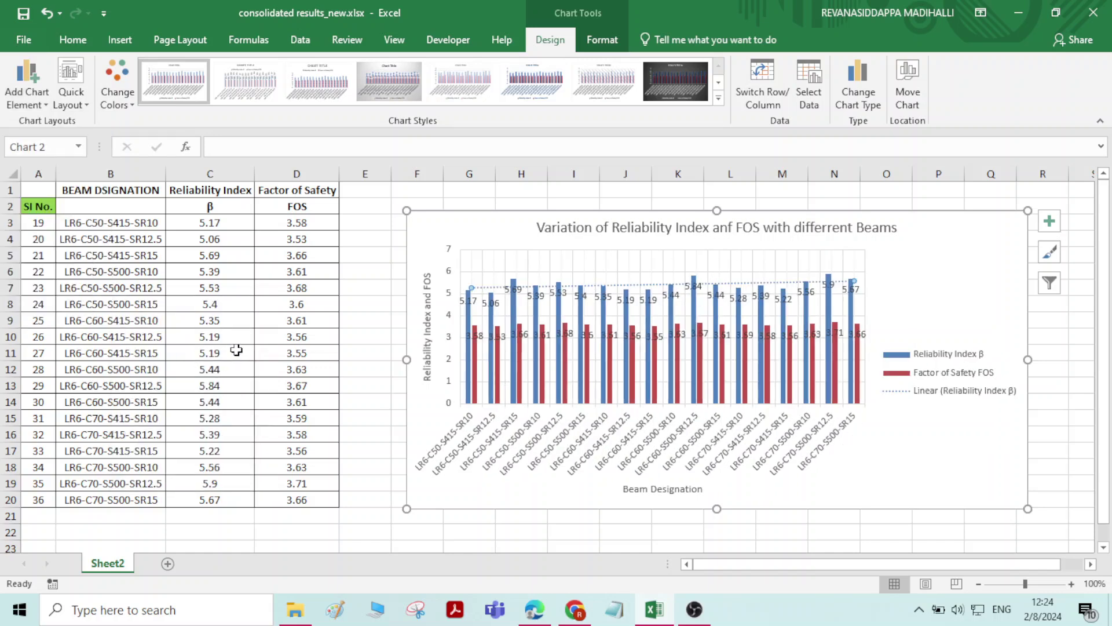
left_click(38, 107)
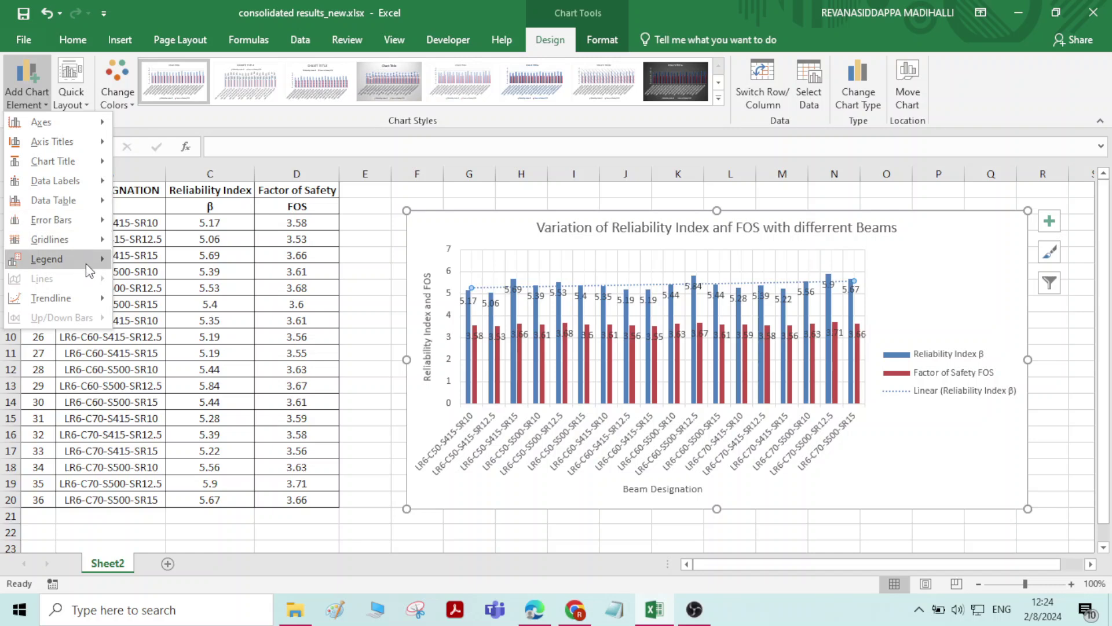
mouse_move(98, 300)
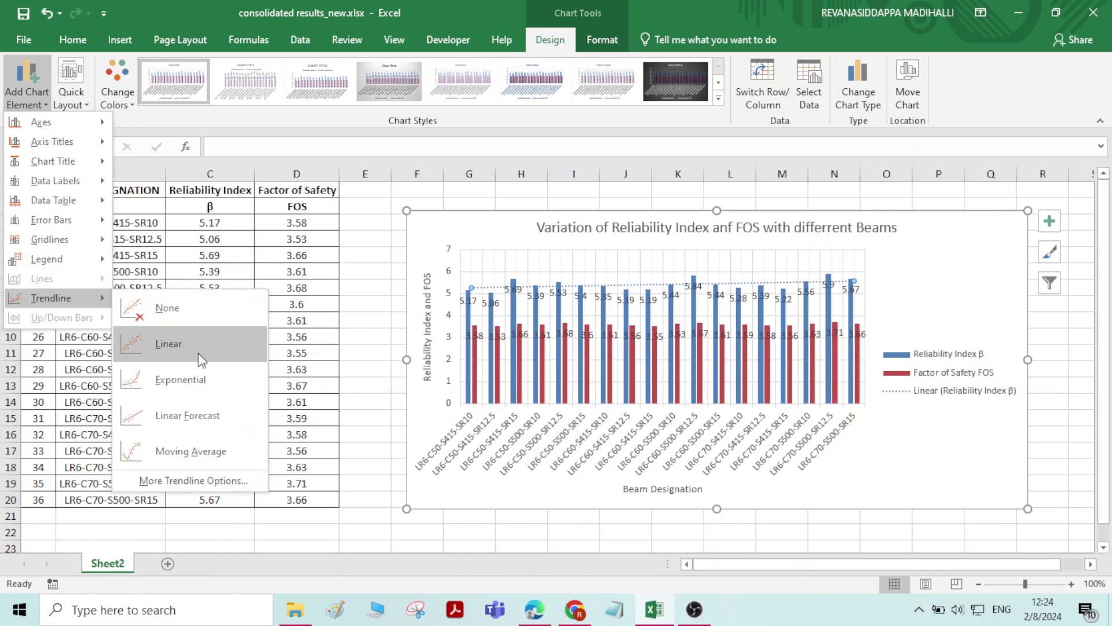
left_click(198, 353)
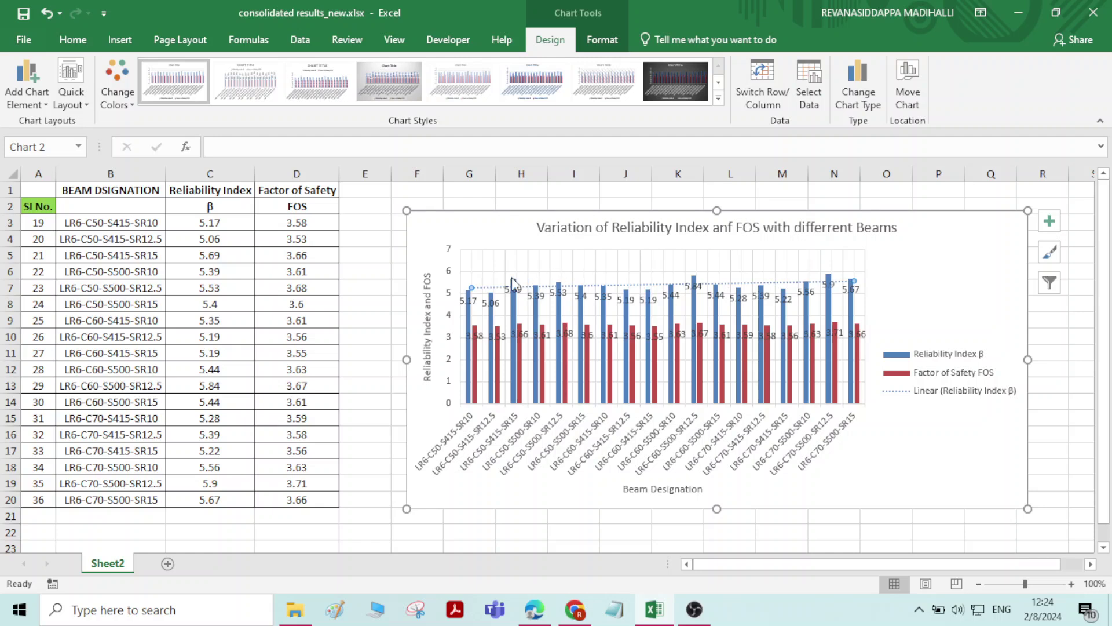
key("Delete")
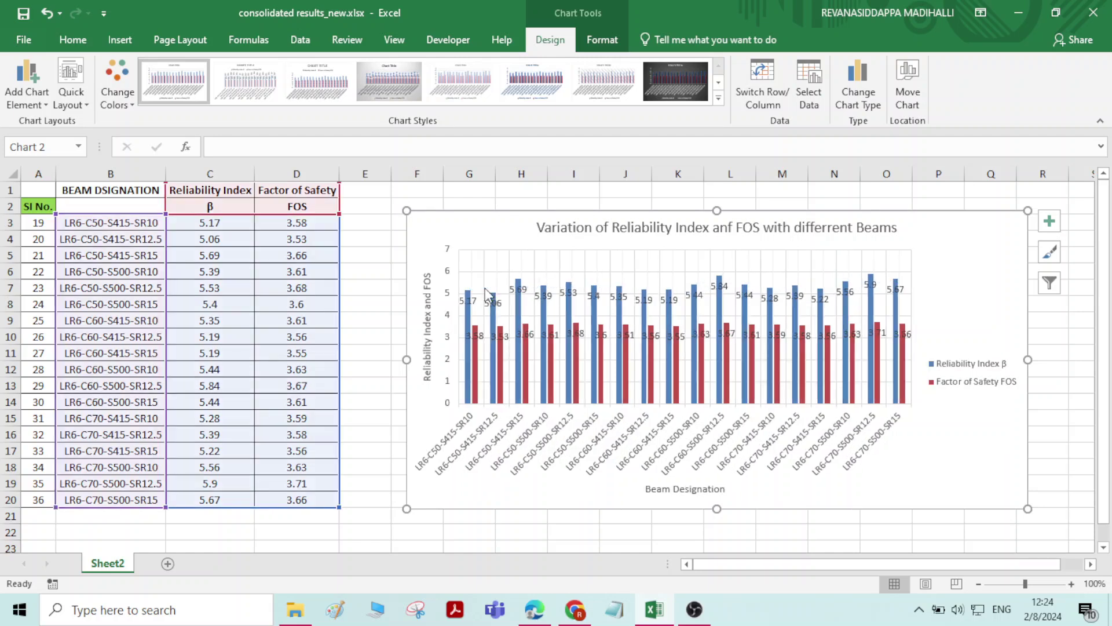
- Add a linear trendline based on the Factor of Safety FOS series
left_click(27, 98)
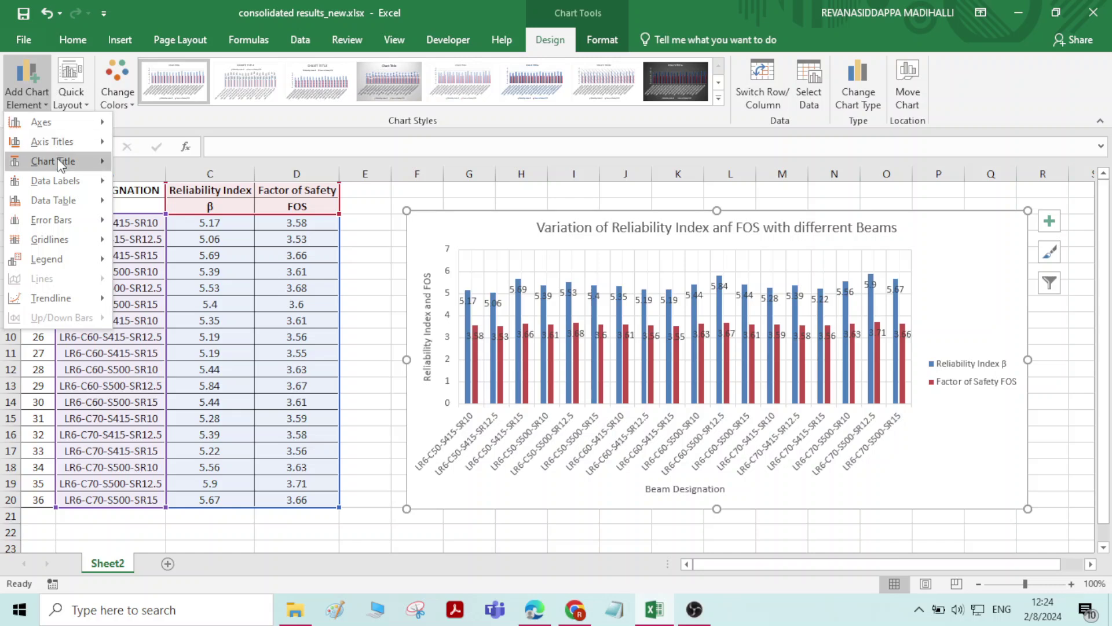
mouse_move(90, 295)
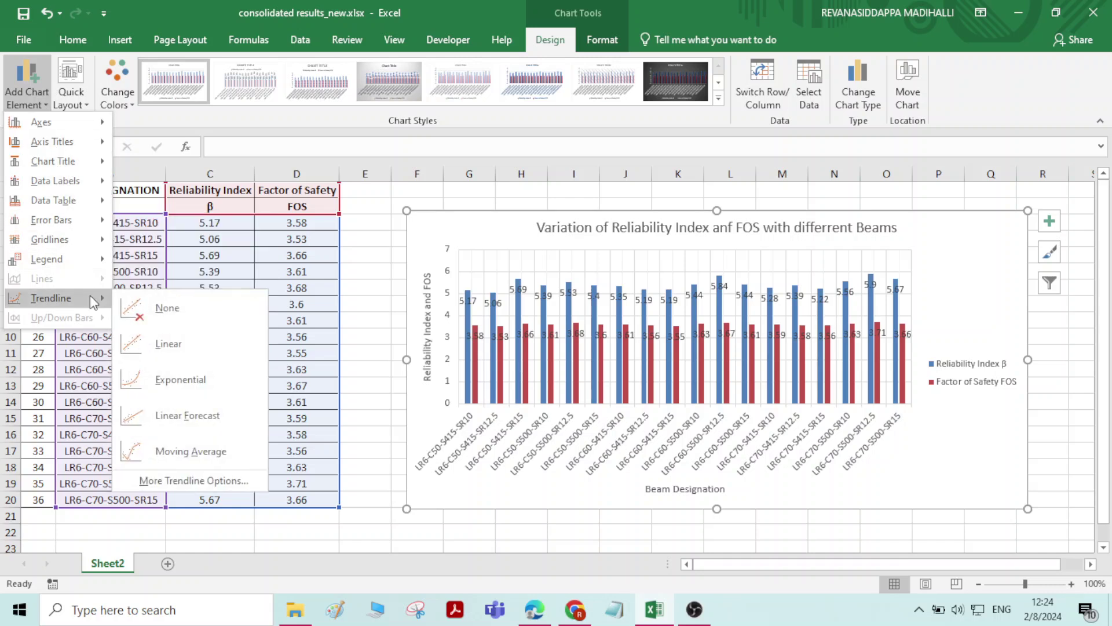
left_click(197, 348)
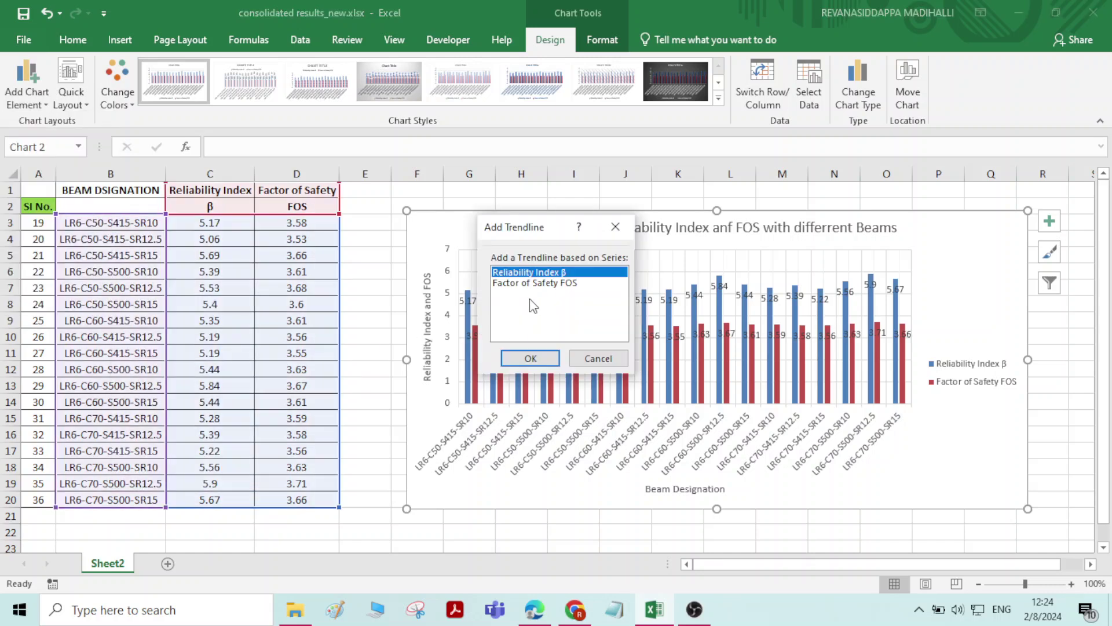
left_click(540, 284)
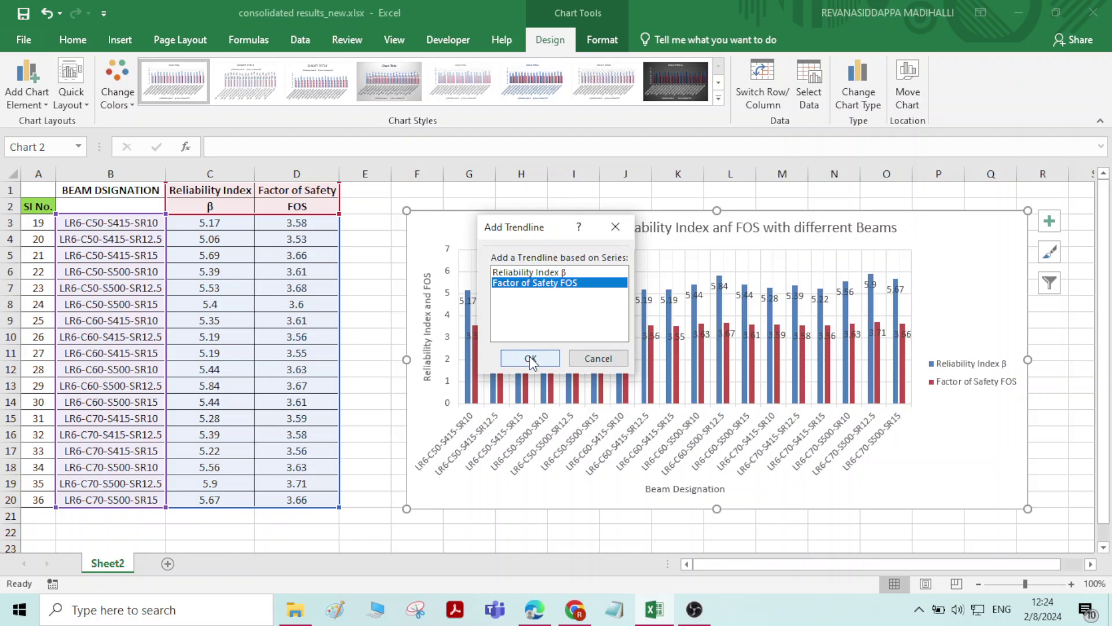
left_click(531, 359)
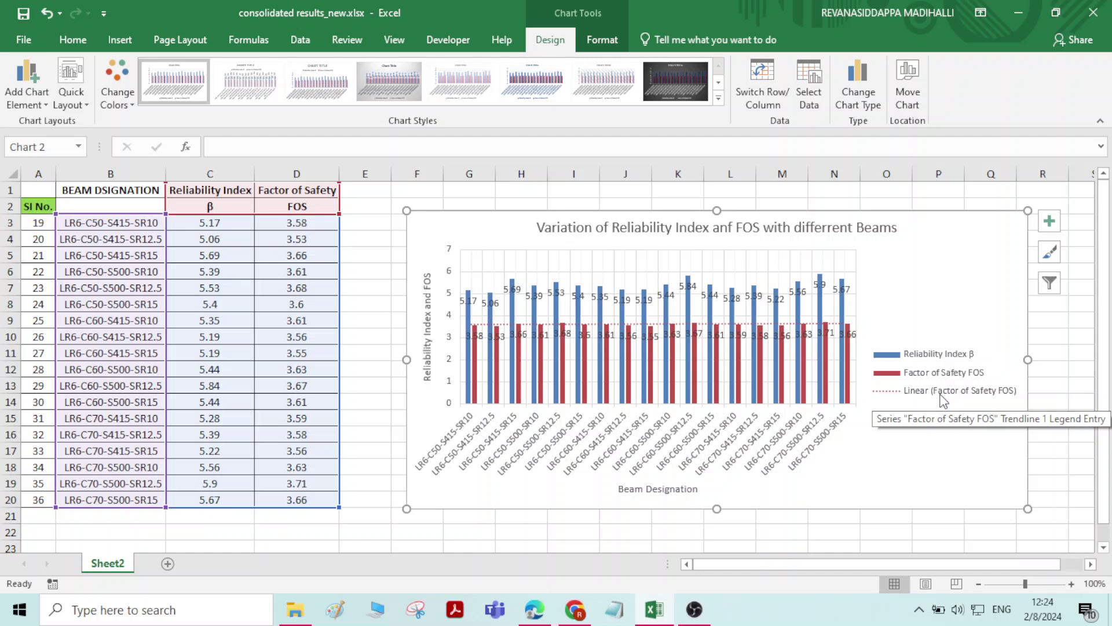
- Add an exponential trendline based on the Reliability Index β series
left_click(33, 92)
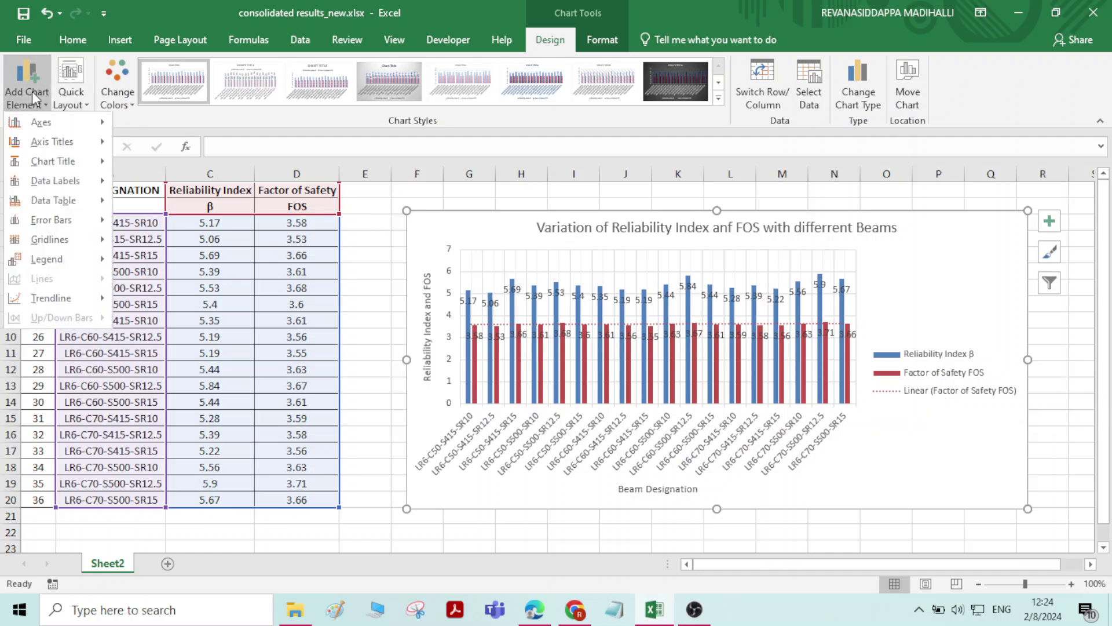
mouse_move(100, 295)
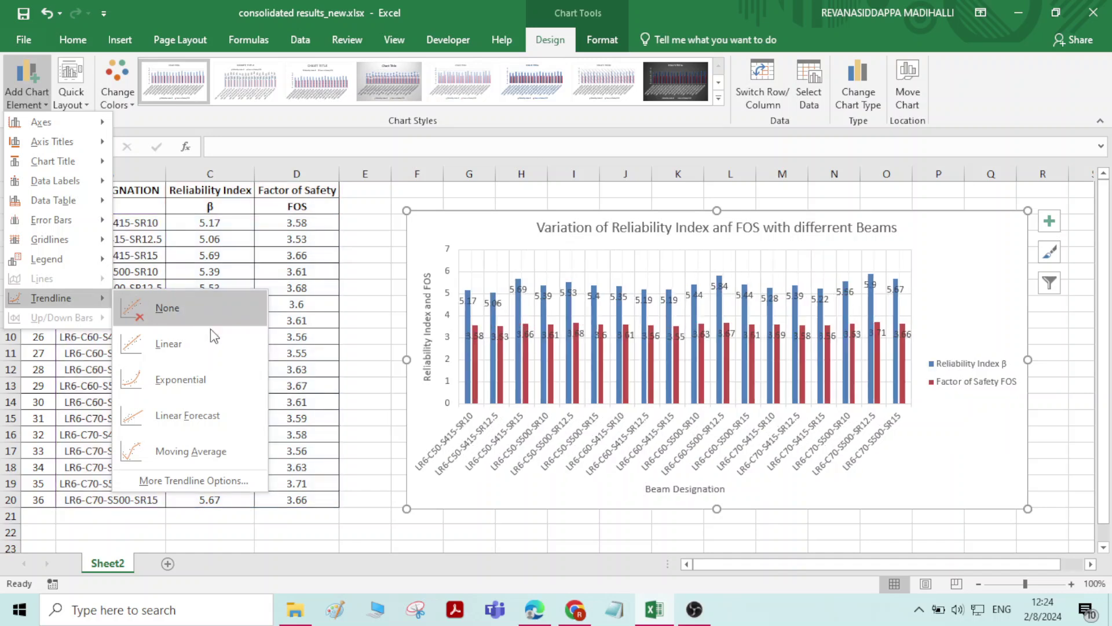
left_click(198, 377)
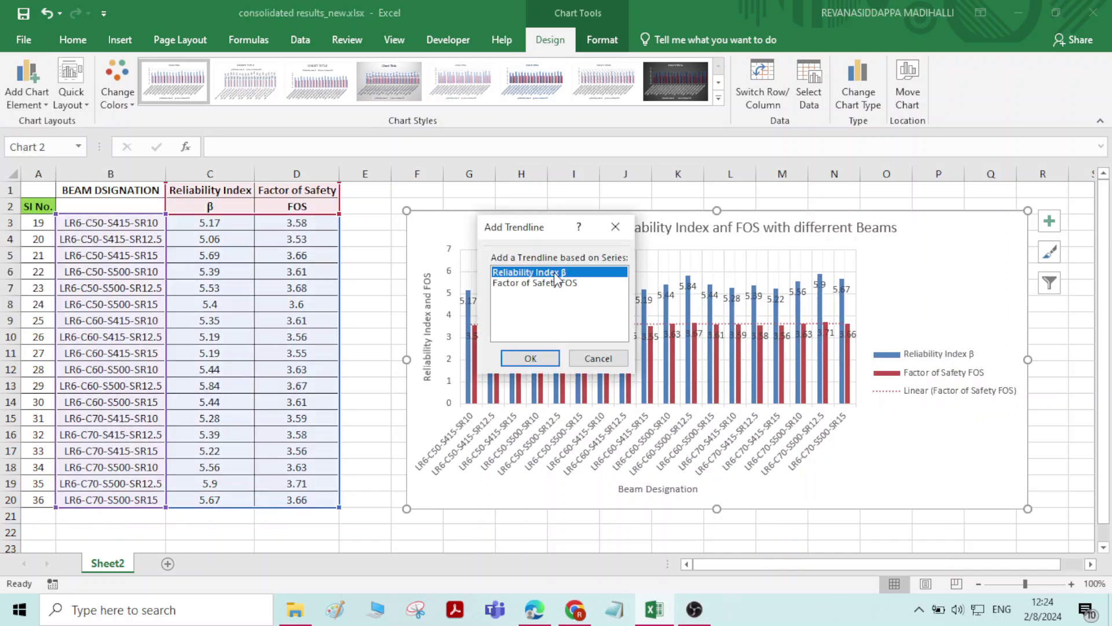
left_click(546, 369)
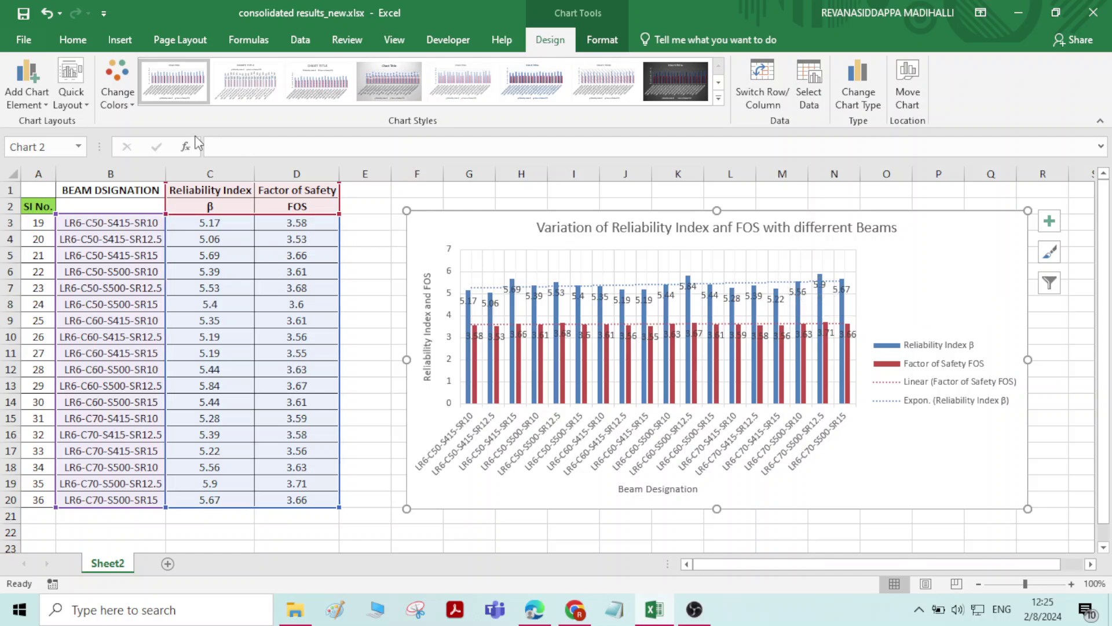
- Recolor the chart with the second Colorful palette, giving blue and green columns, and look through the quick layouts without applying one
left_click(118, 95)
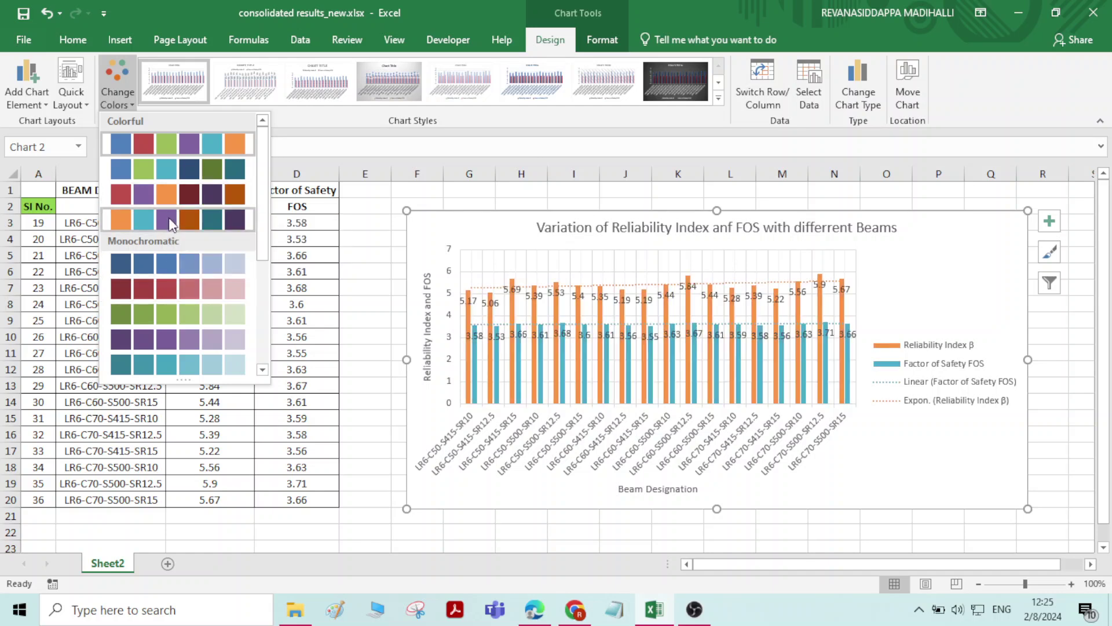
left_click(177, 172)
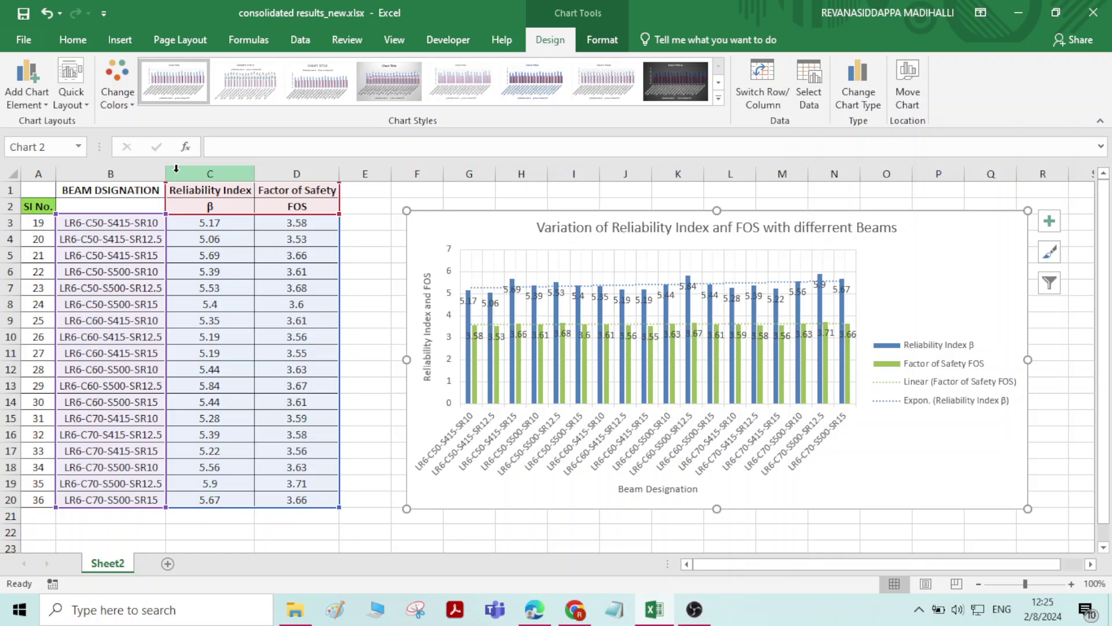
left_click(75, 93)
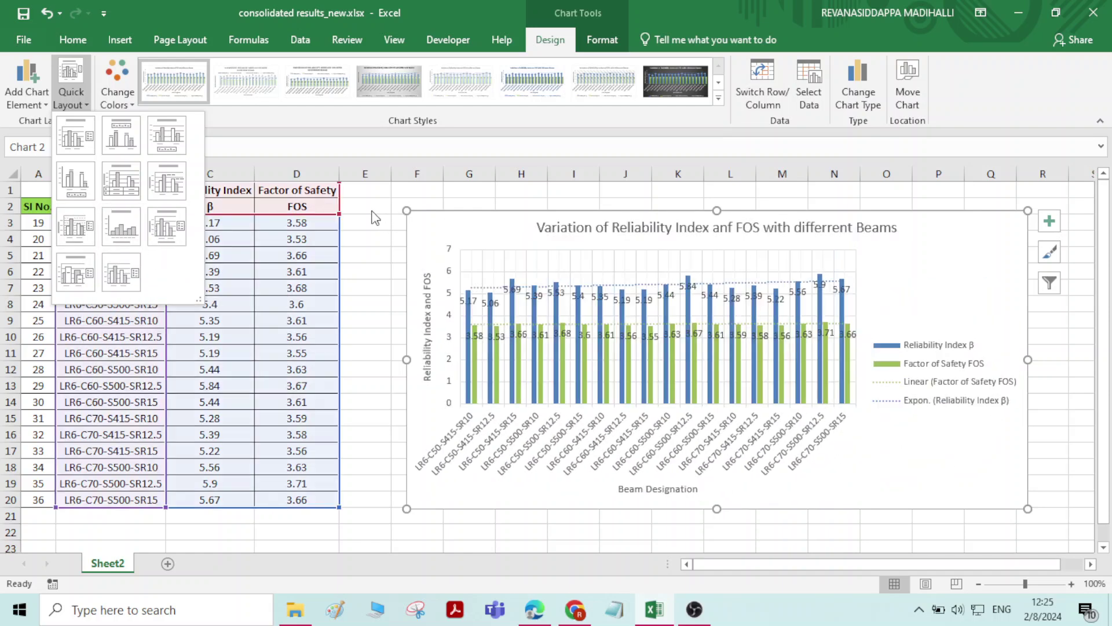
left_click(371, 211)
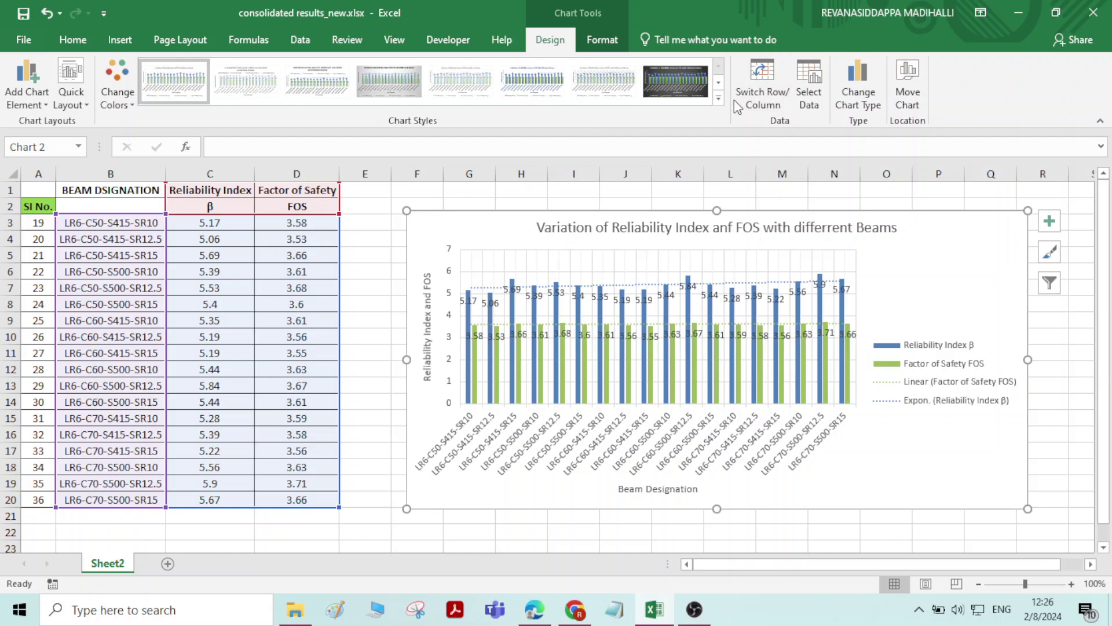
- Examine the series and category labels in the chart's data source settings and leave them without changes
left_click(815, 95)
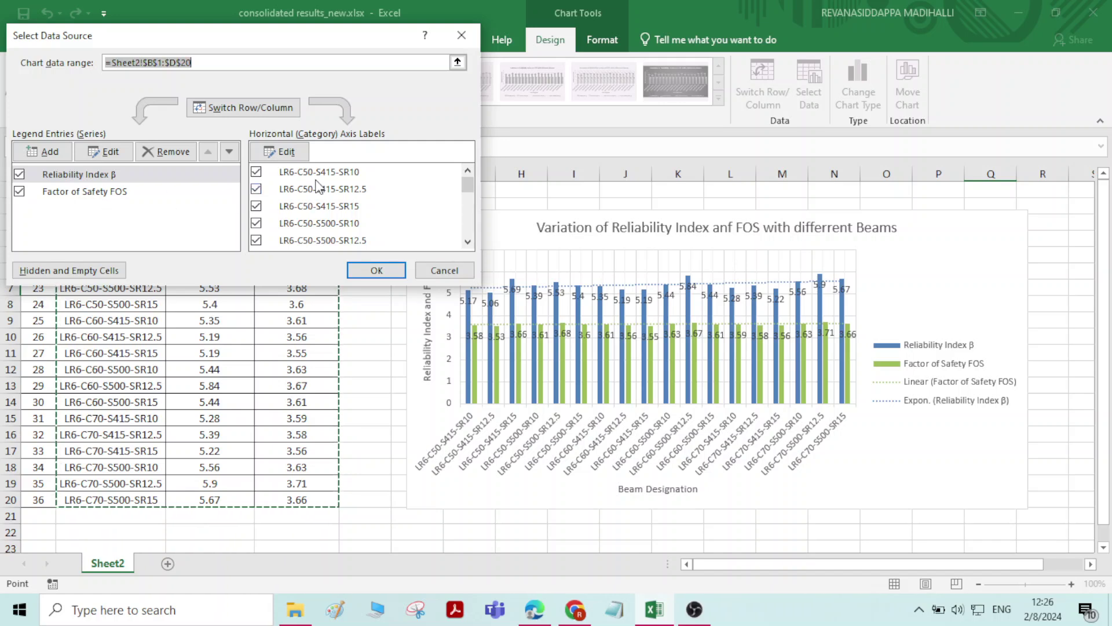
scroll(318, 197, "down", 1)
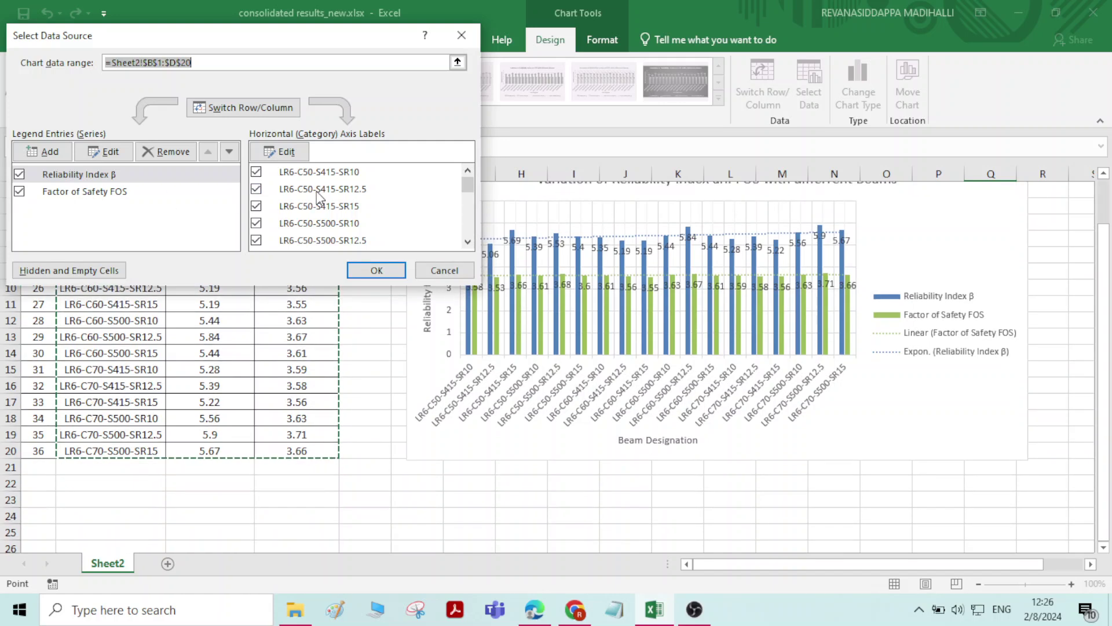
left_click(118, 195)
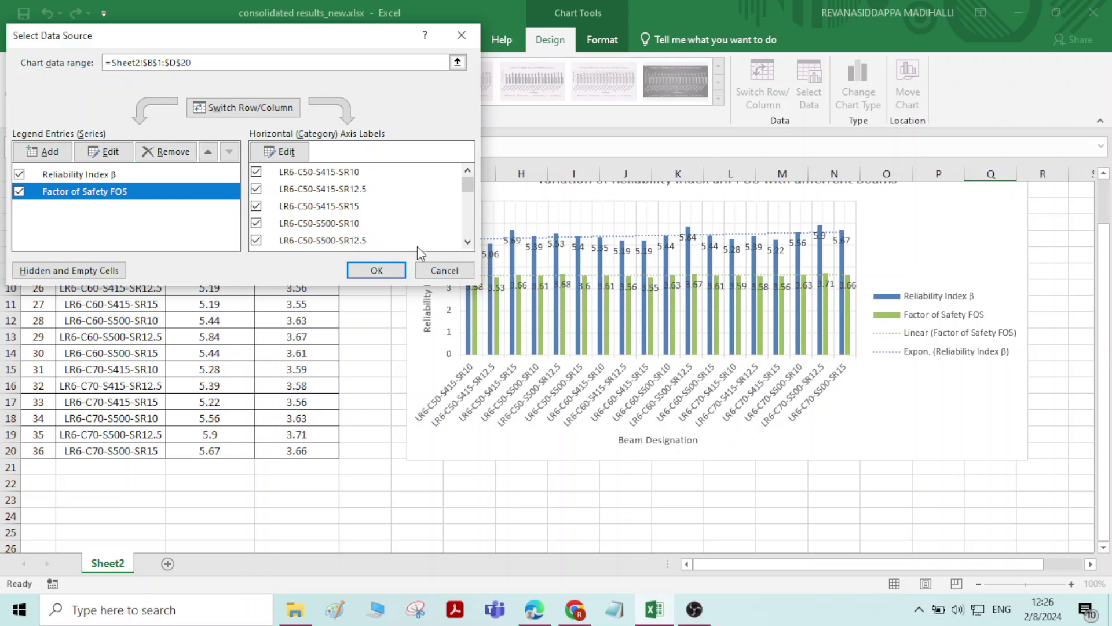
left_click(444, 271)
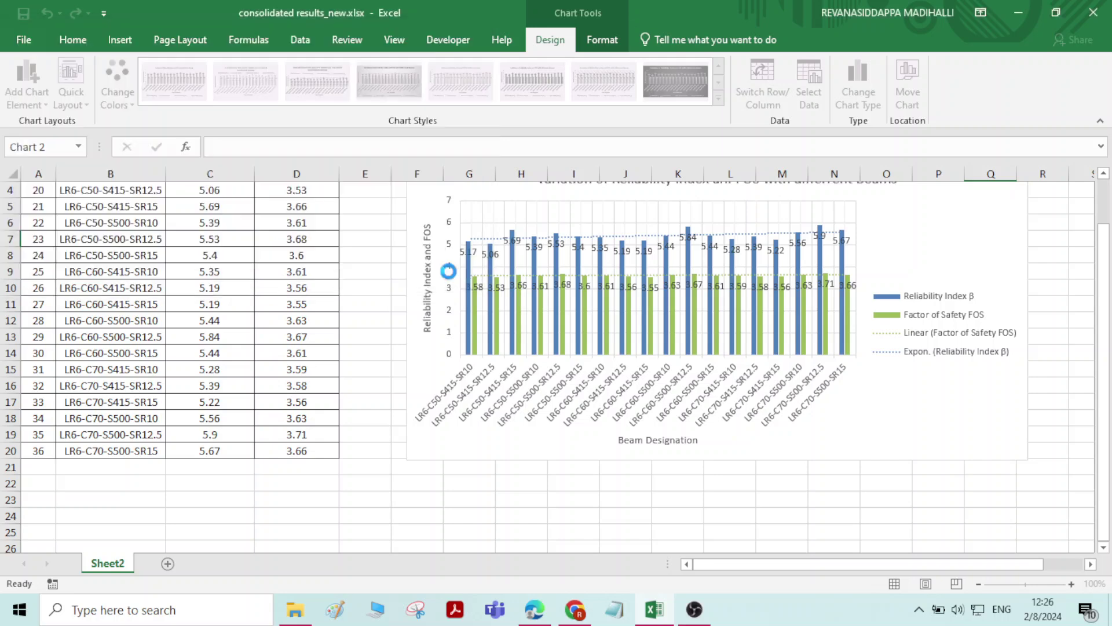
scroll(730, 374, "up", 1)
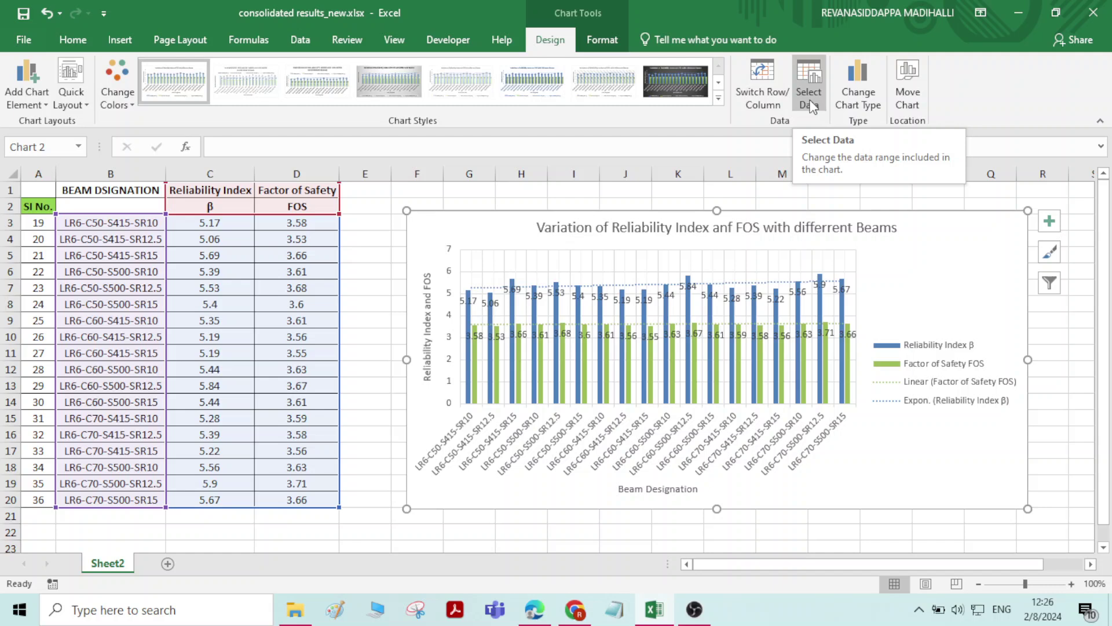
left_click(365, 193)
left_click_drag(367, 218, 371, 467)
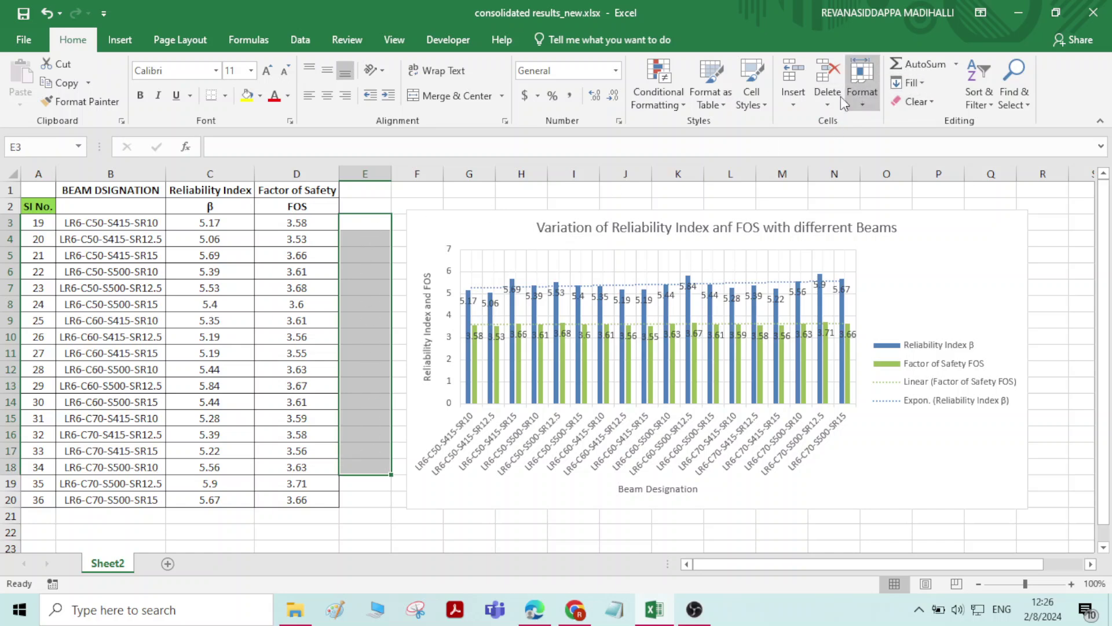
- Switch the chart's rows and columns so that the beam designations become the data series
left_click(925, 218)
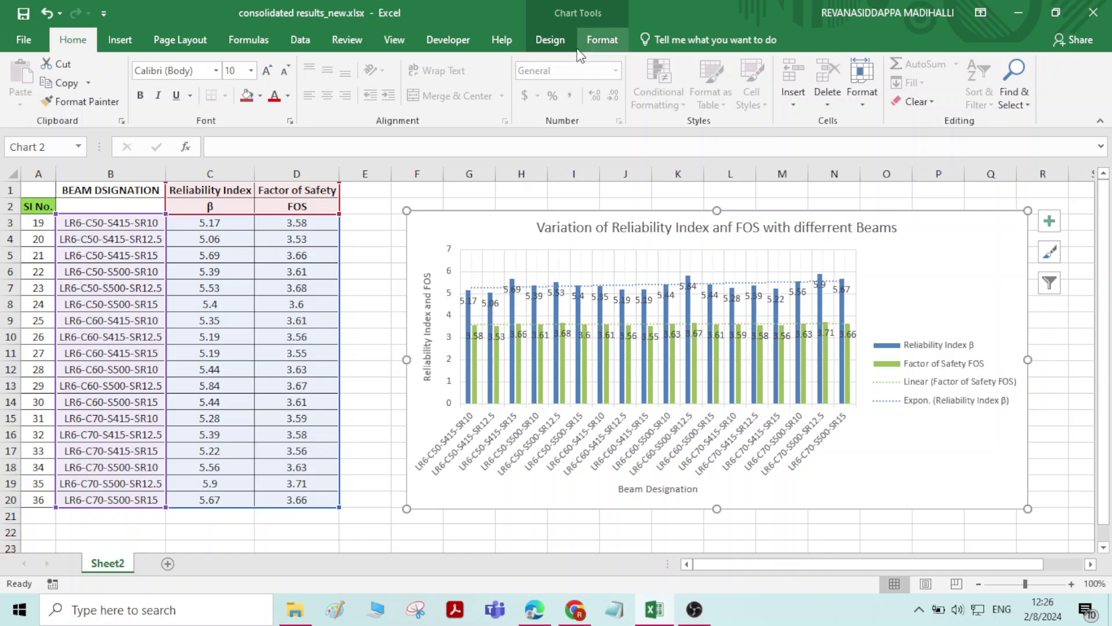
left_click(550, 40)
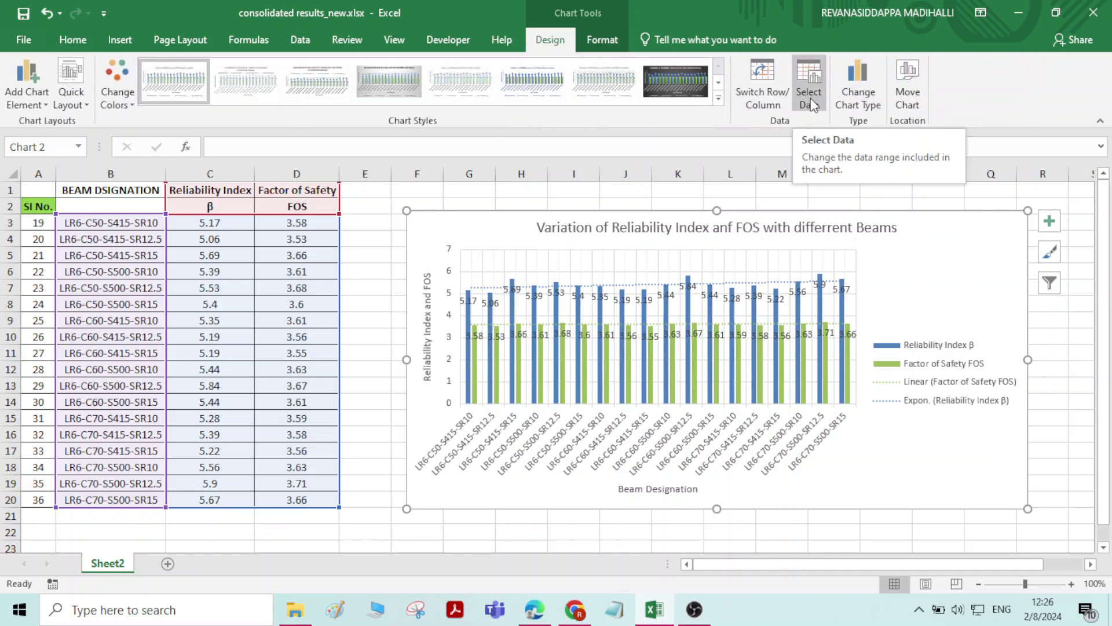
left_click(768, 97)
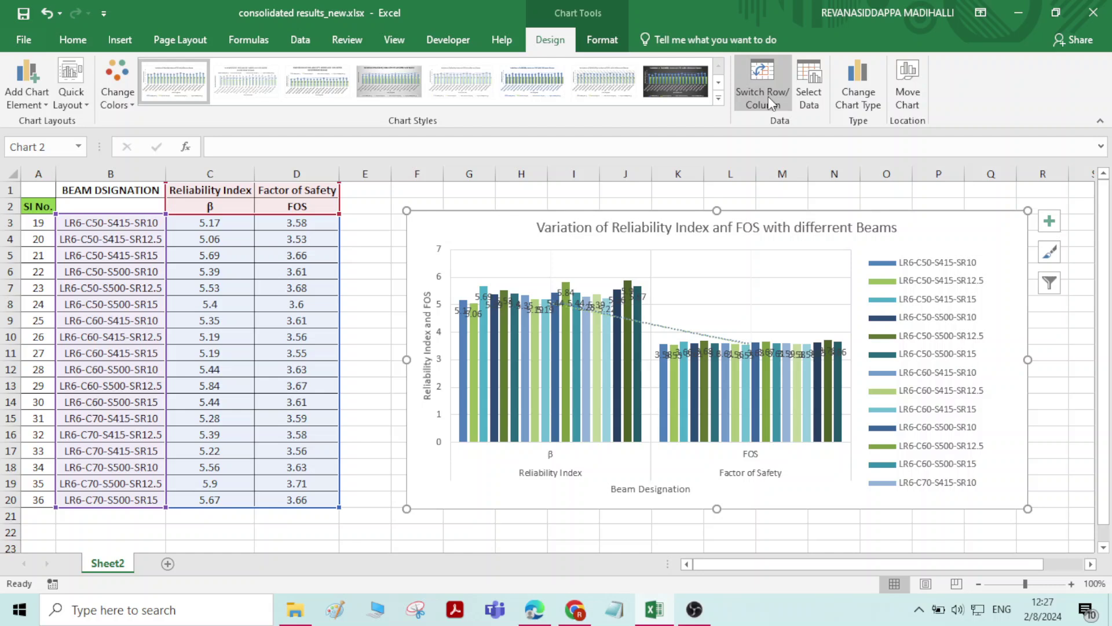
left_click(769, 96)
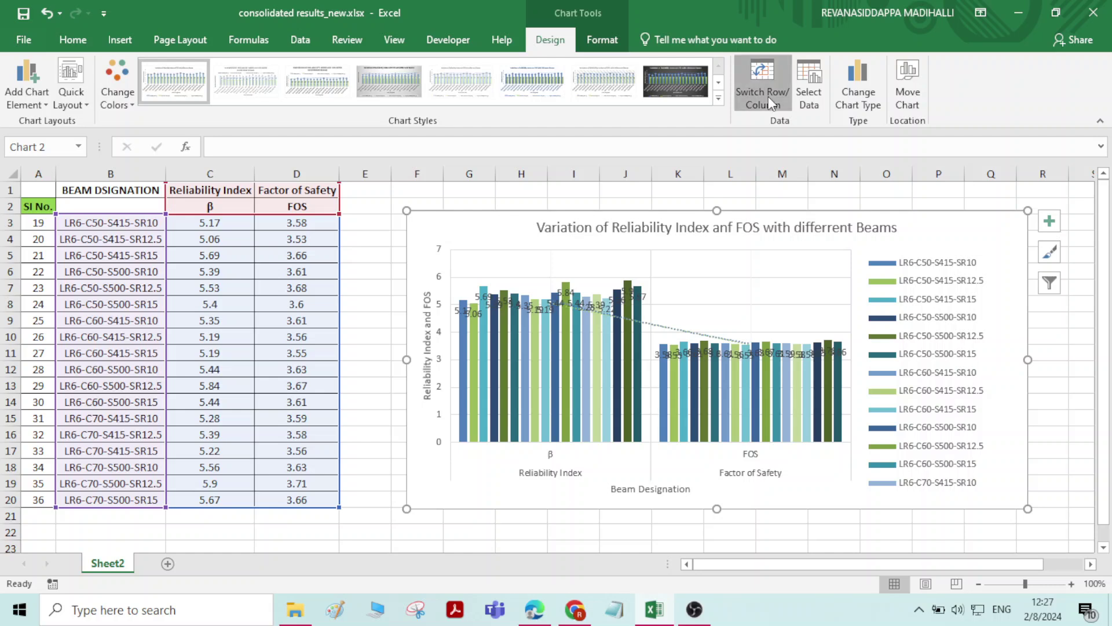